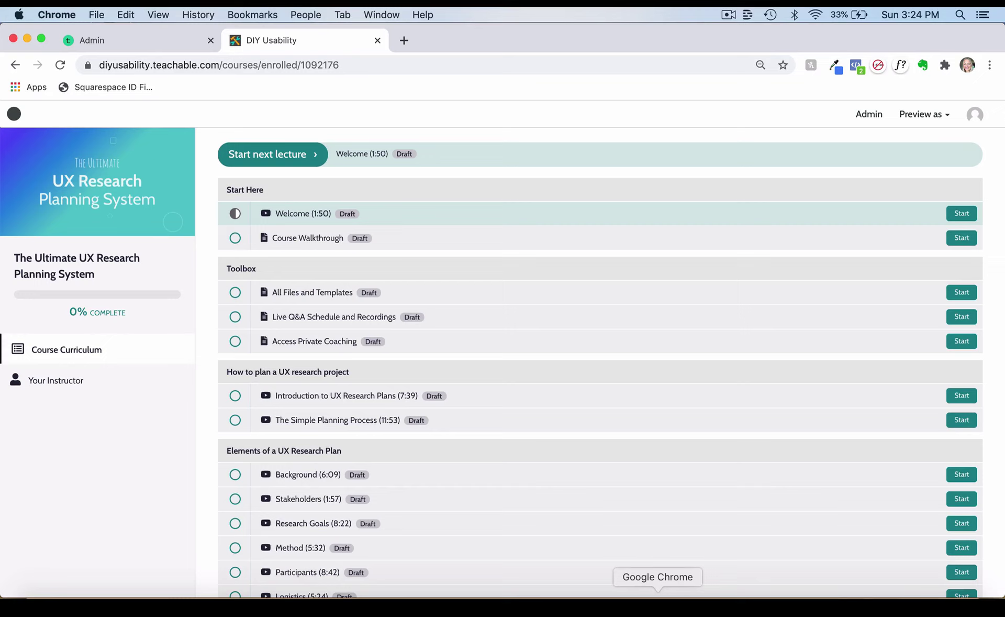
- Scroll down the Course Curriculum and open the 'Introduction to UX Research Plans' lecture
scroll(627, 339, down, 3)
scroll(626, 339, up, 4)
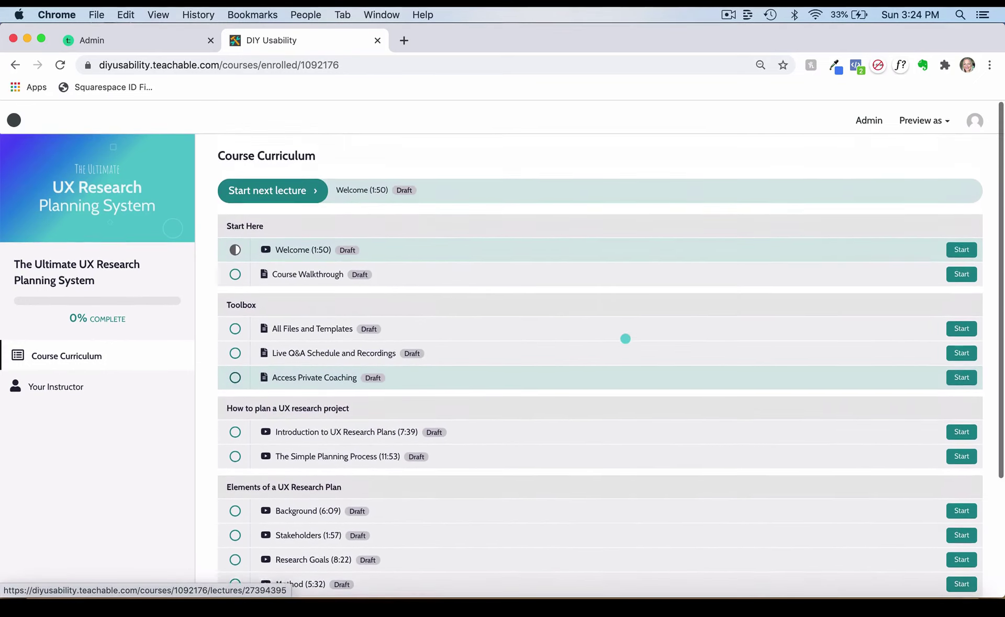
scroll(625, 339, down, 1)
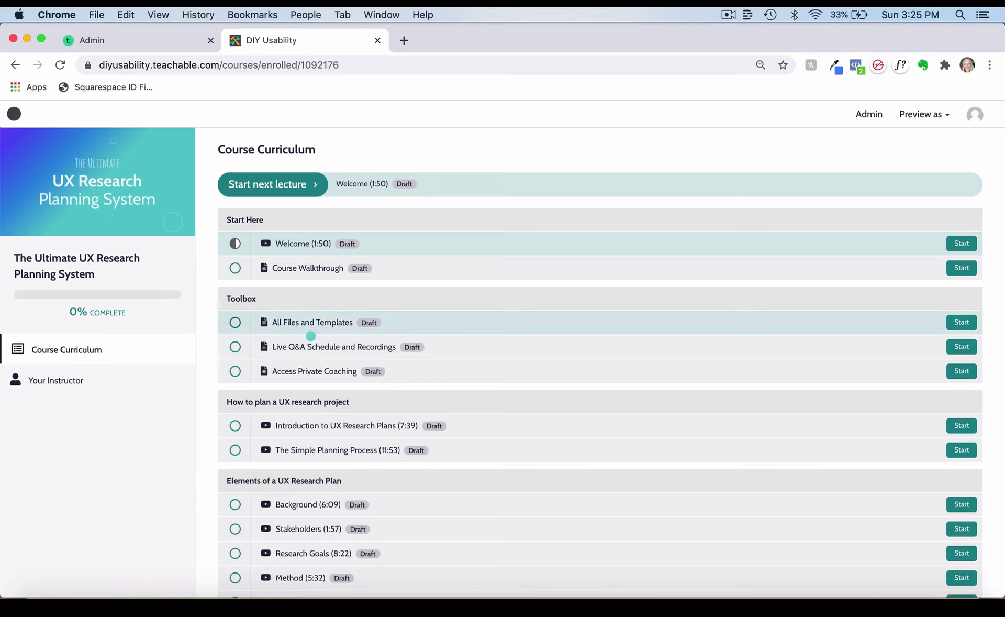
scroll(408, 367, down, 4)
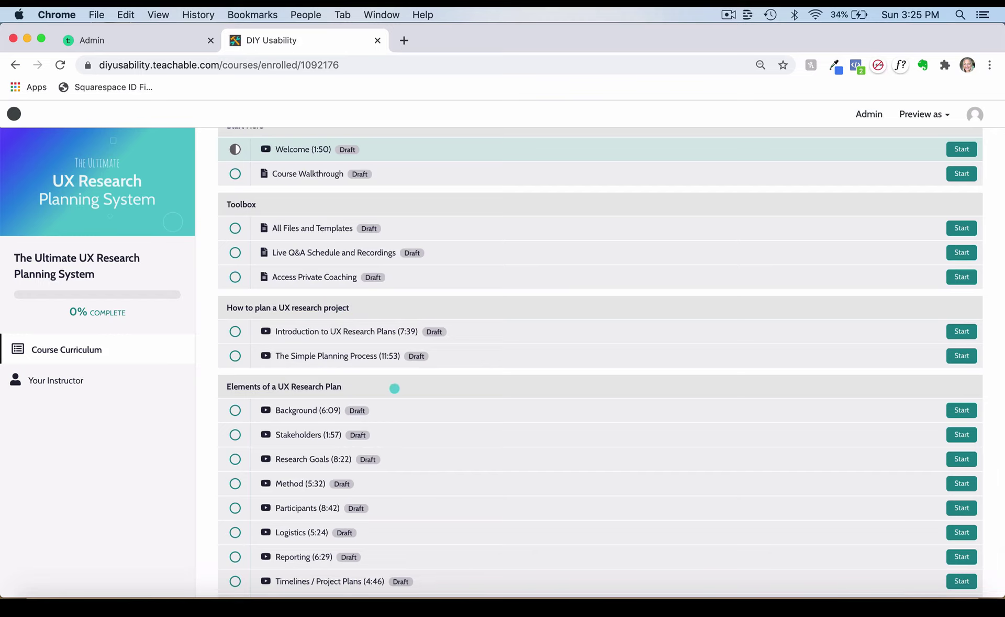
scroll(390, 393, down, 3)
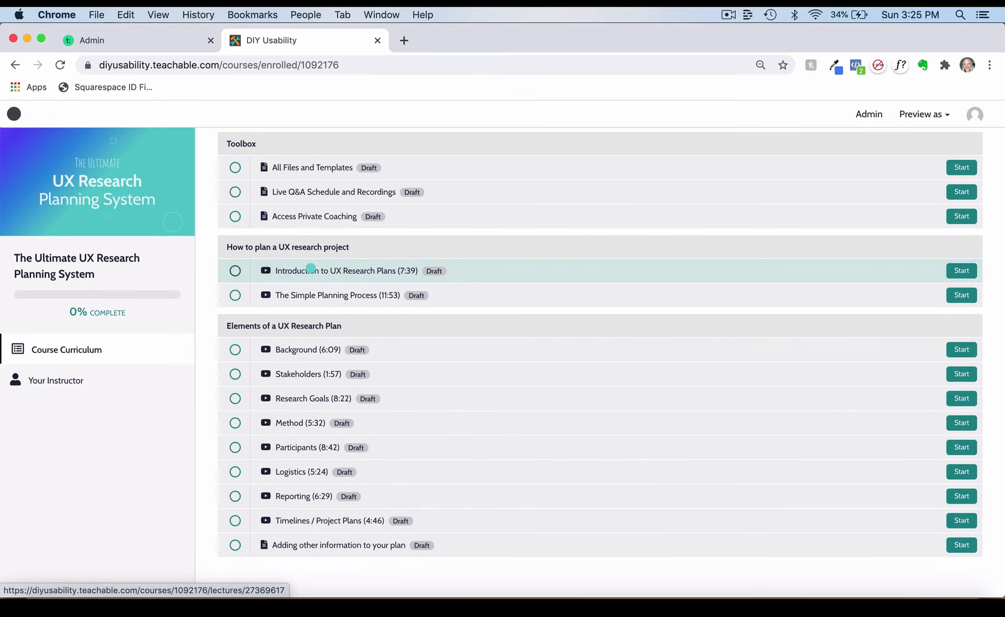
click(311, 269)
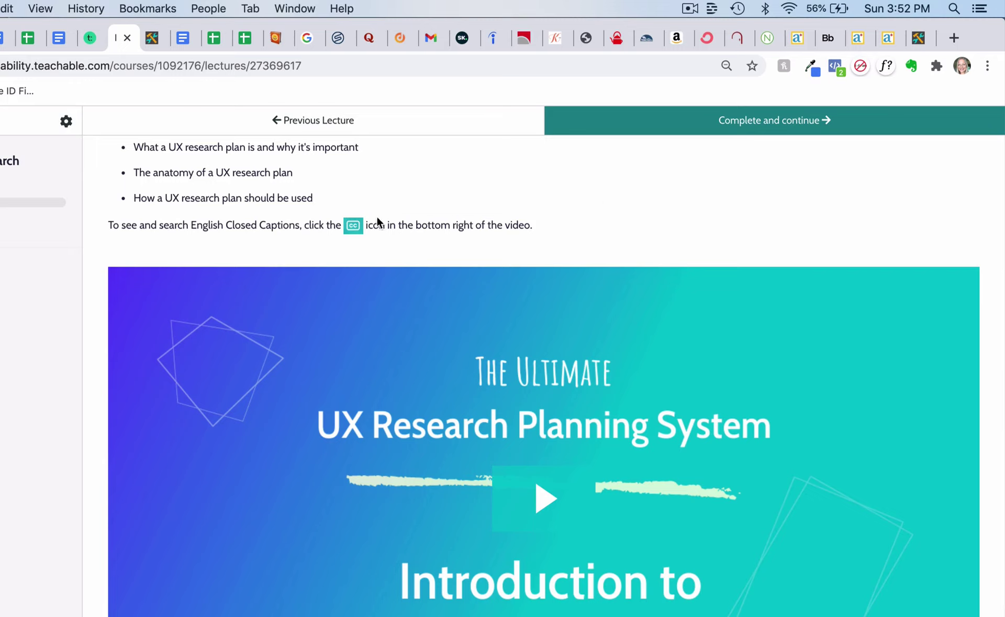
- Mute the lecture video by bringing its volume slider down to zero
scroll(548, 242, down, 4)
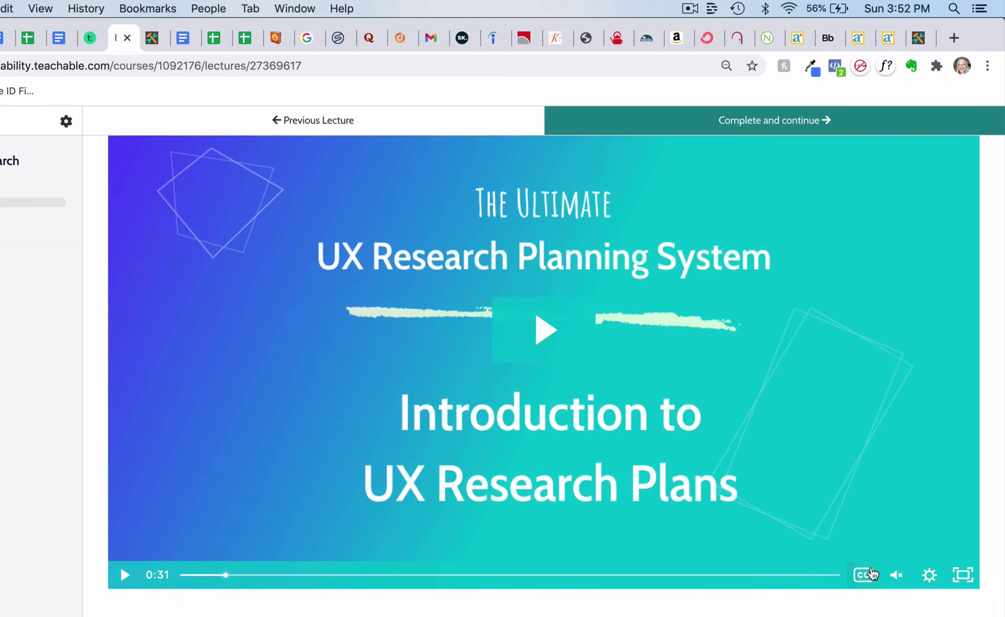
mouse_move(896, 574)
drag(896, 506, 896, 565)
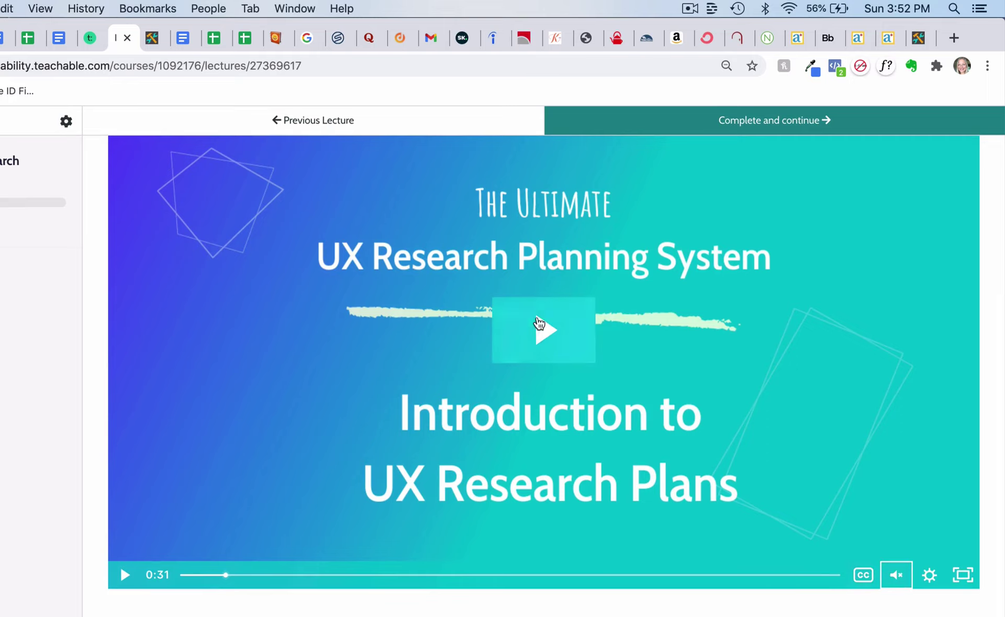
- Turn on English captions for the lecture video
scroll(523, 312, up, 5)
scroll(618, 313, down, 5)
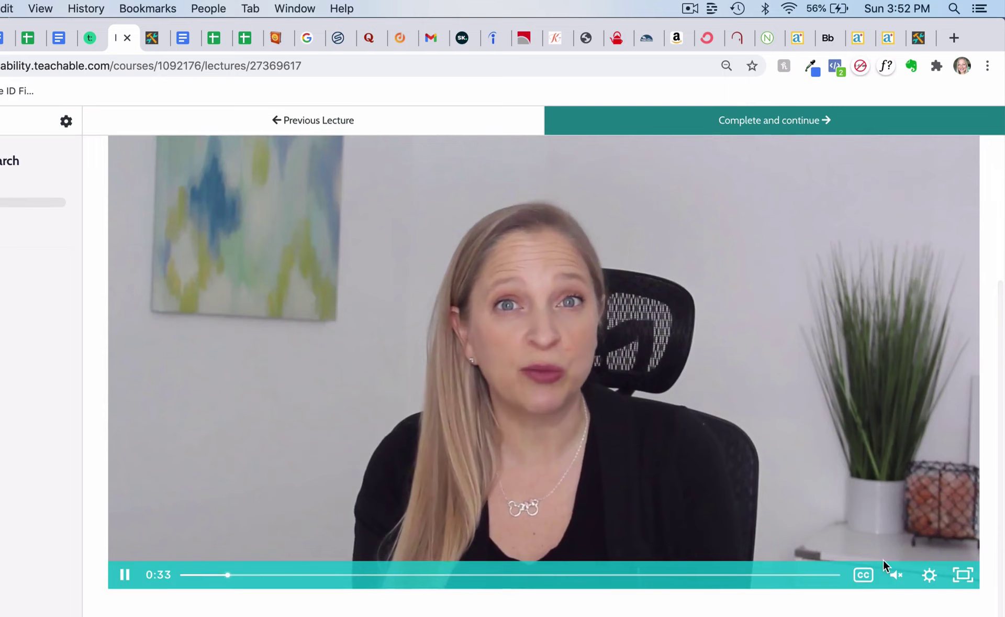
click(872, 582)
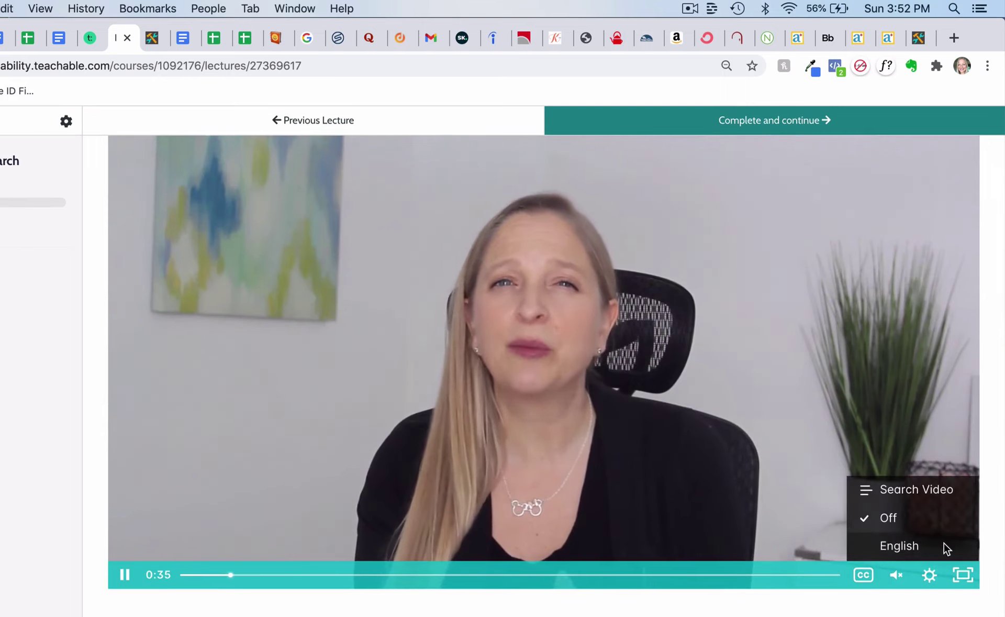
click(906, 548)
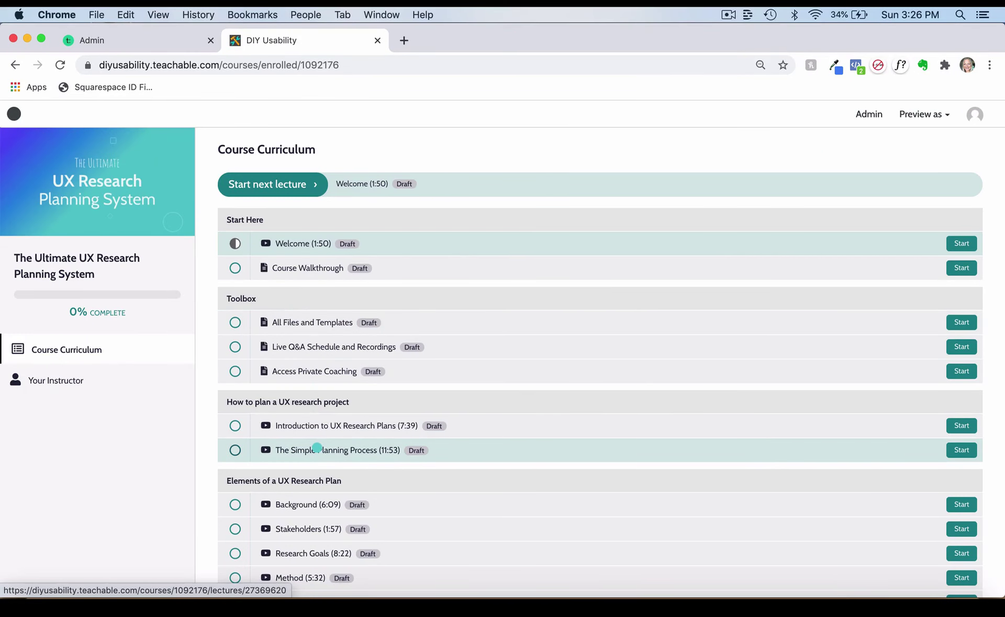
click(317, 448)
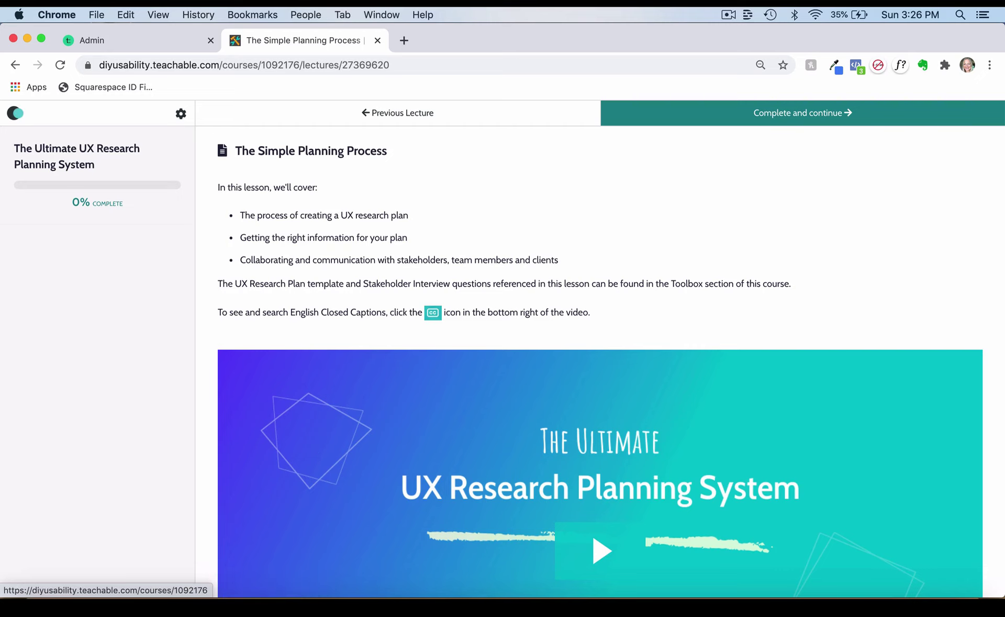
click(17, 113)
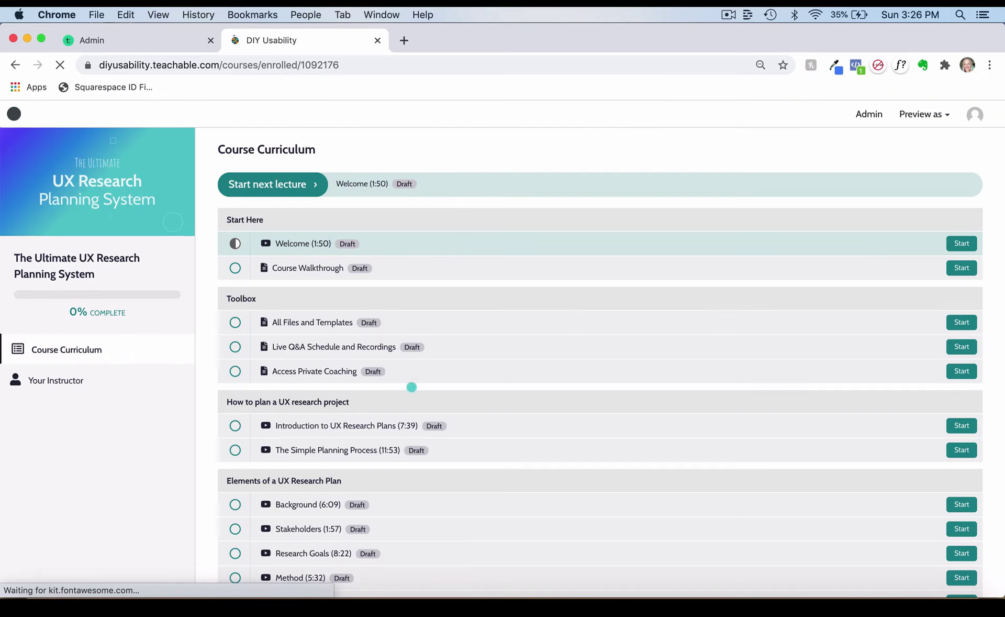
scroll(411, 387, down, 3)
scroll(411, 391, down, 1)
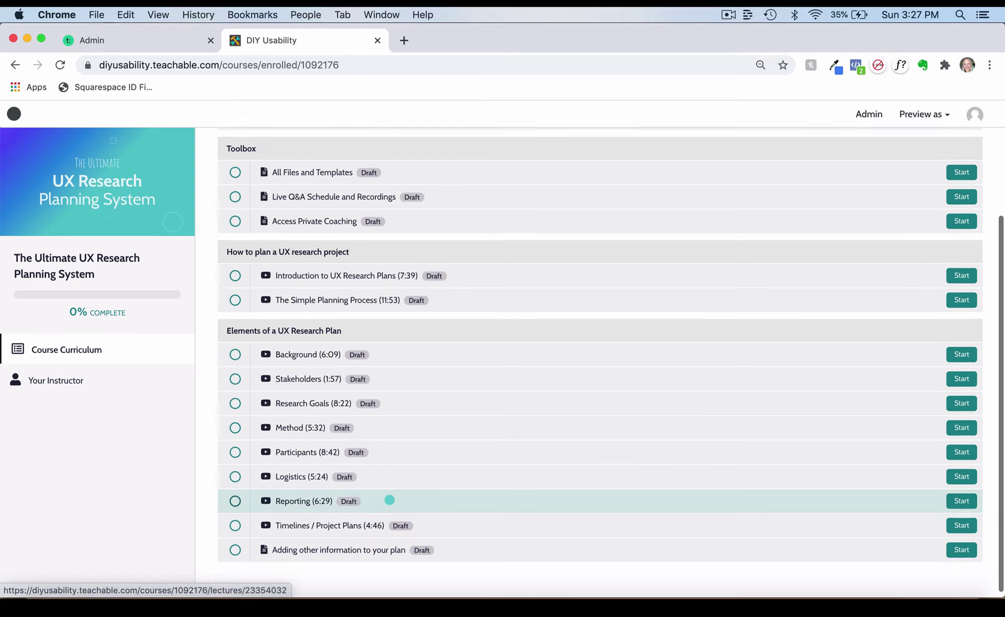
scroll(388, 499, up, 3)
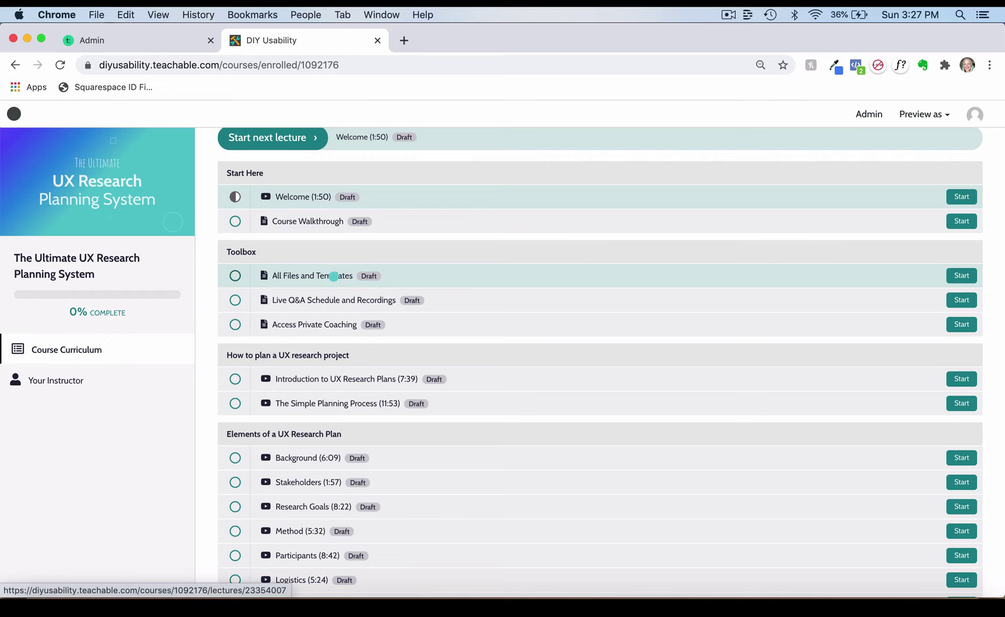
- Open the All Files and Templates lecture, then its UX Research Plan Template and Guide document
click(334, 276)
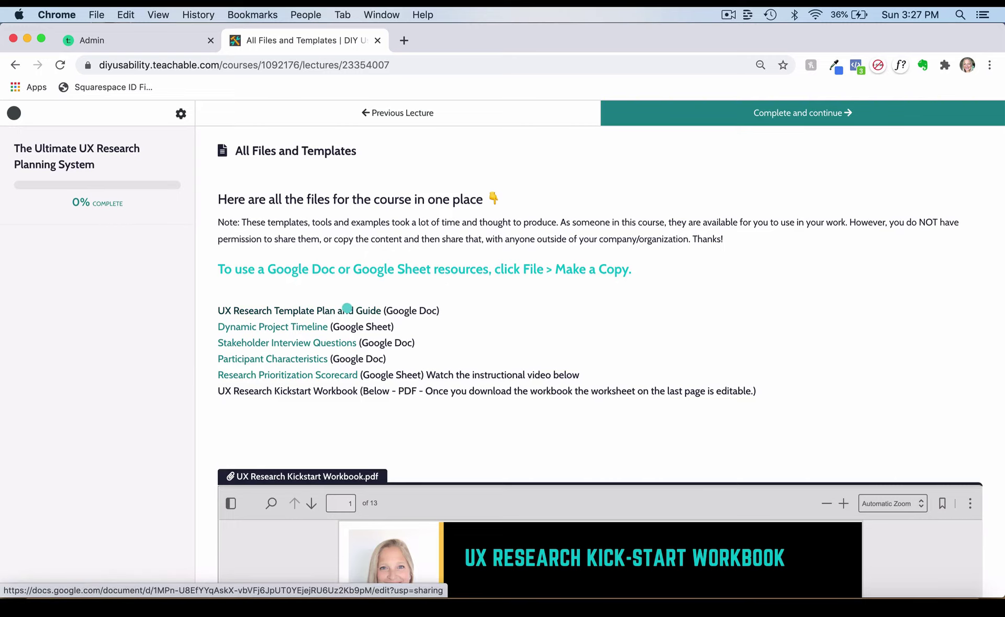
click(347, 308)
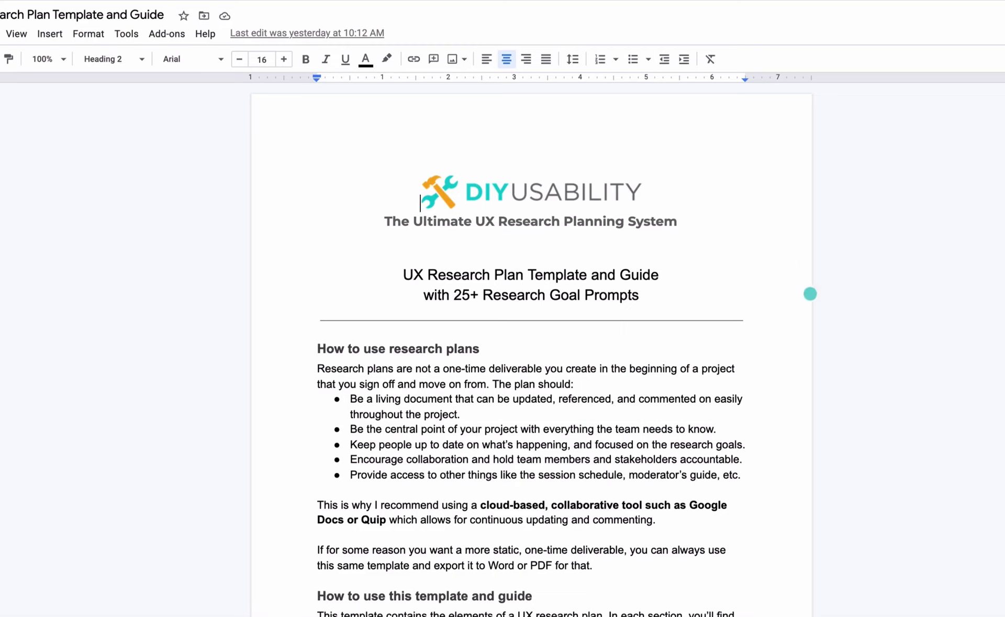
scroll(897, 278, down, 3)
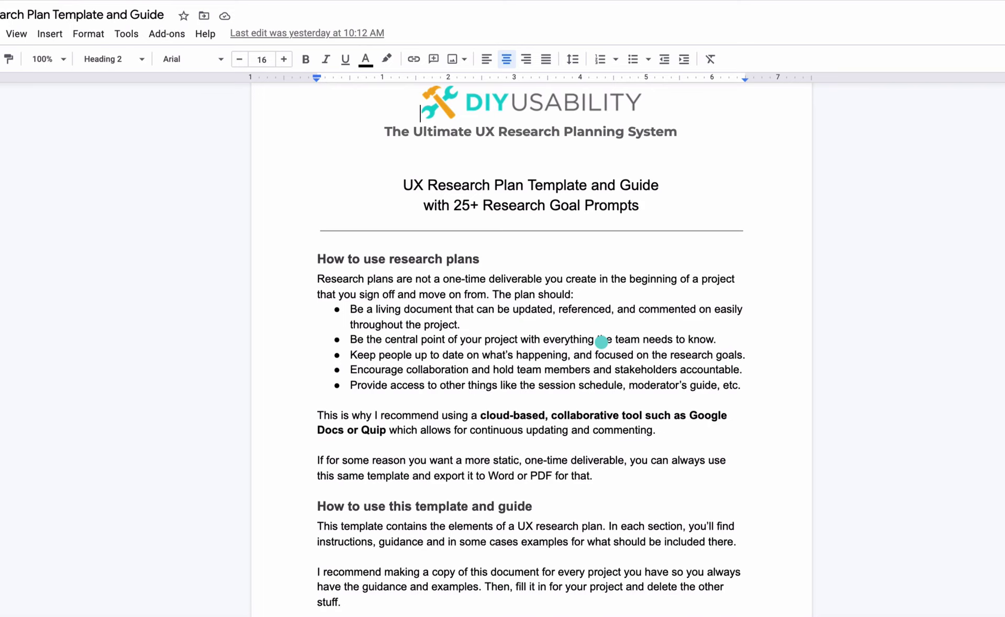
scroll(602, 342, down, 2)
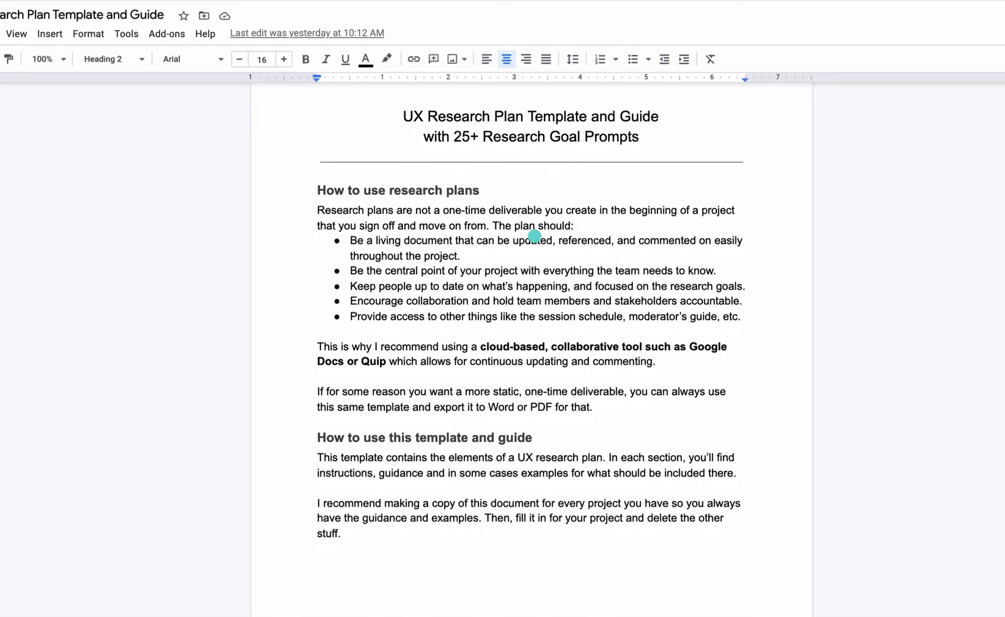
scroll(534, 237, down, 5)
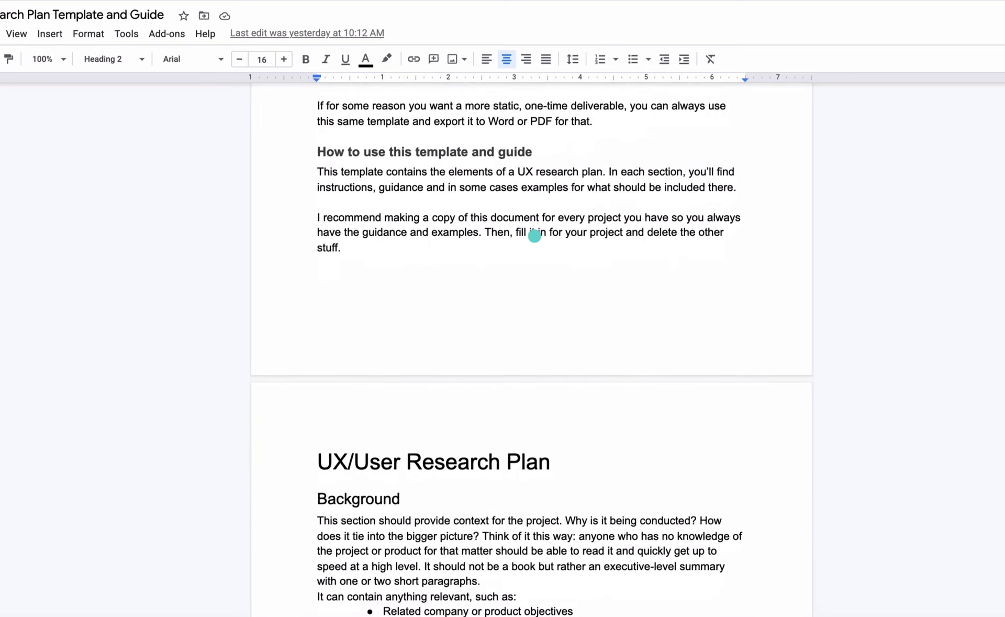
scroll(534, 236, down, 5)
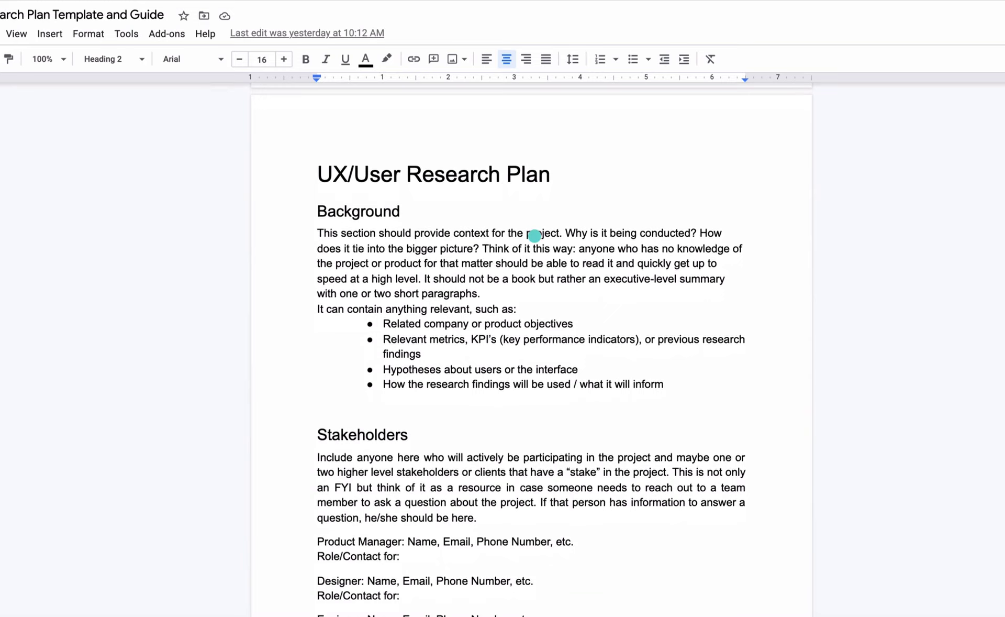
scroll(534, 237, down, 5)
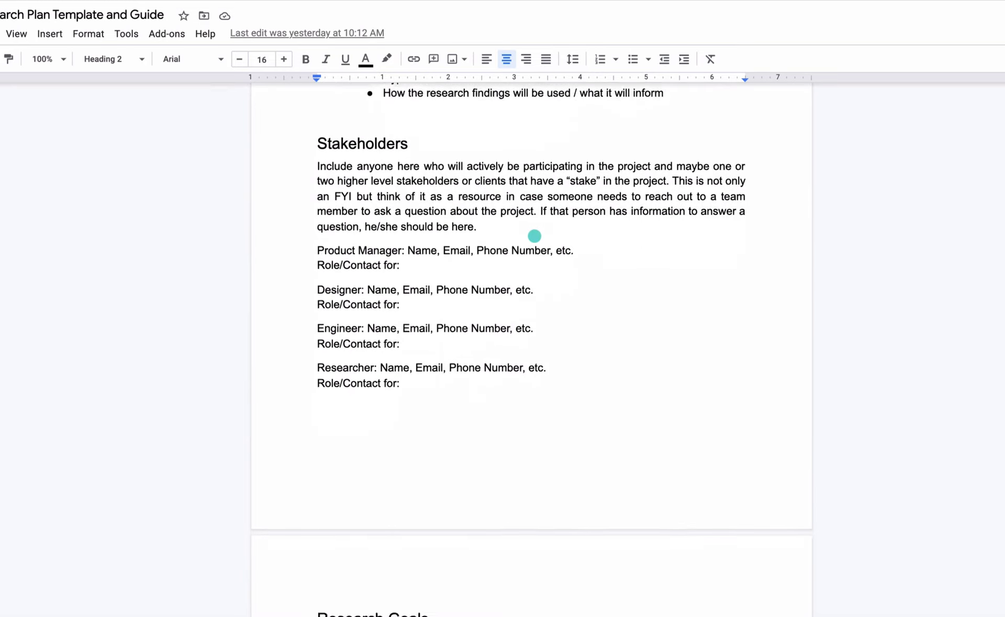
scroll(534, 236, down, 1)
scroll(534, 236, up, 5)
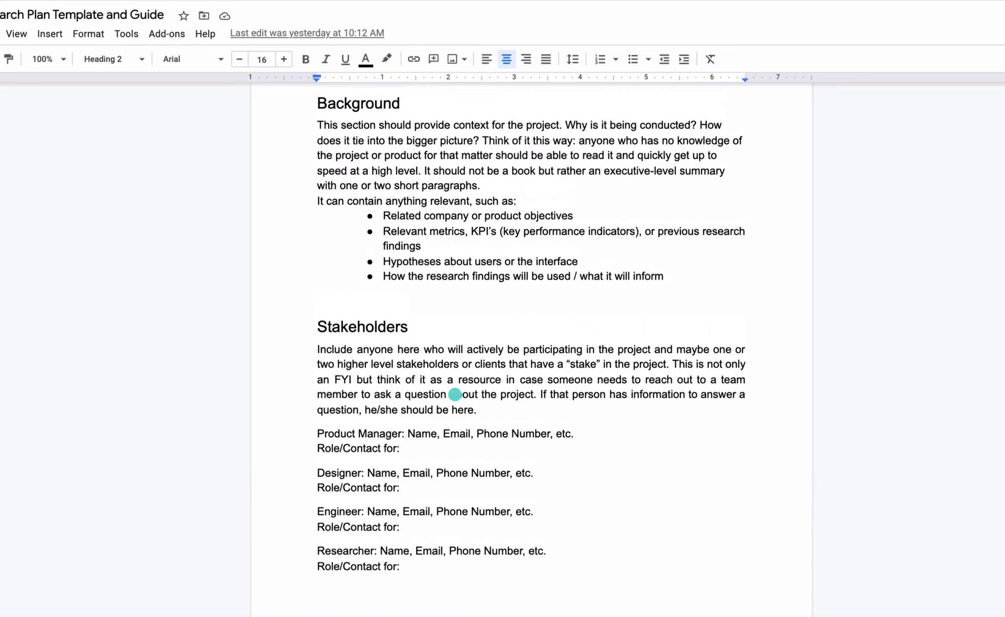
scroll(455, 395, down, 8)
scroll(455, 394, down, 3)
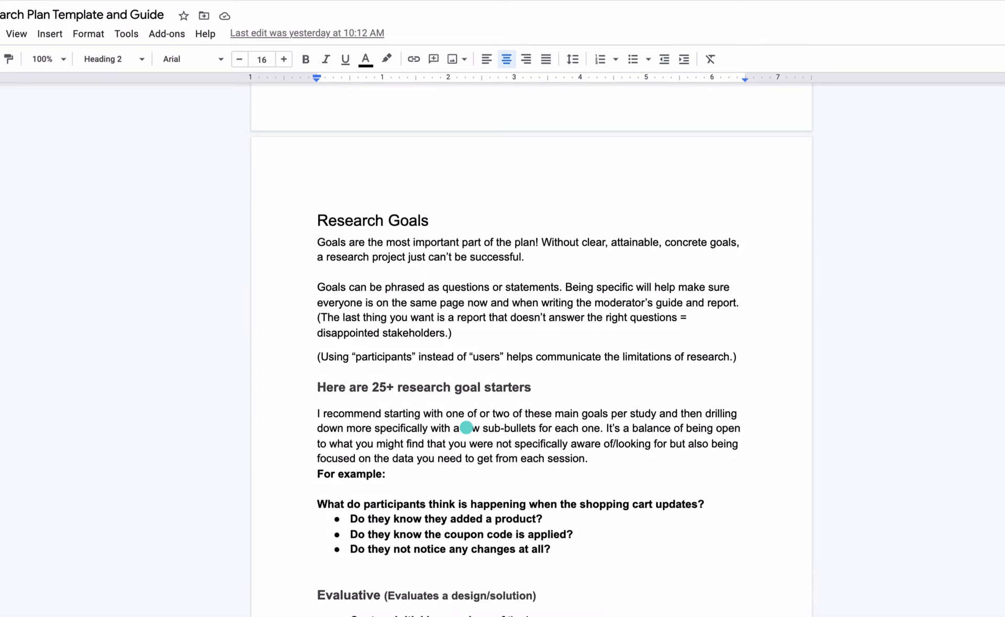
scroll(463, 426, down, 2)
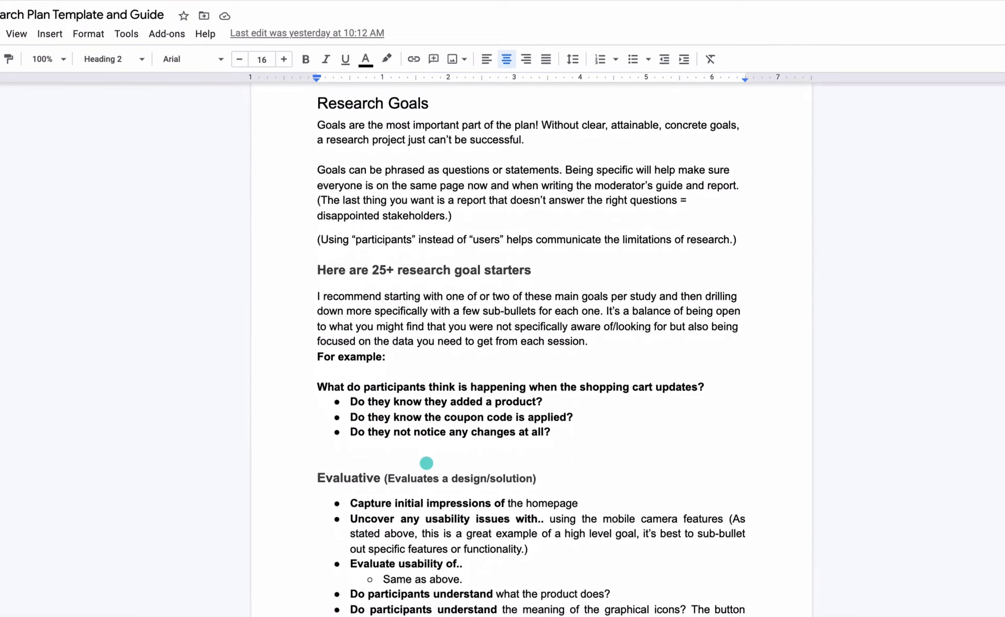
scroll(469, 445, down, 1)
scroll(469, 444, down, 3)
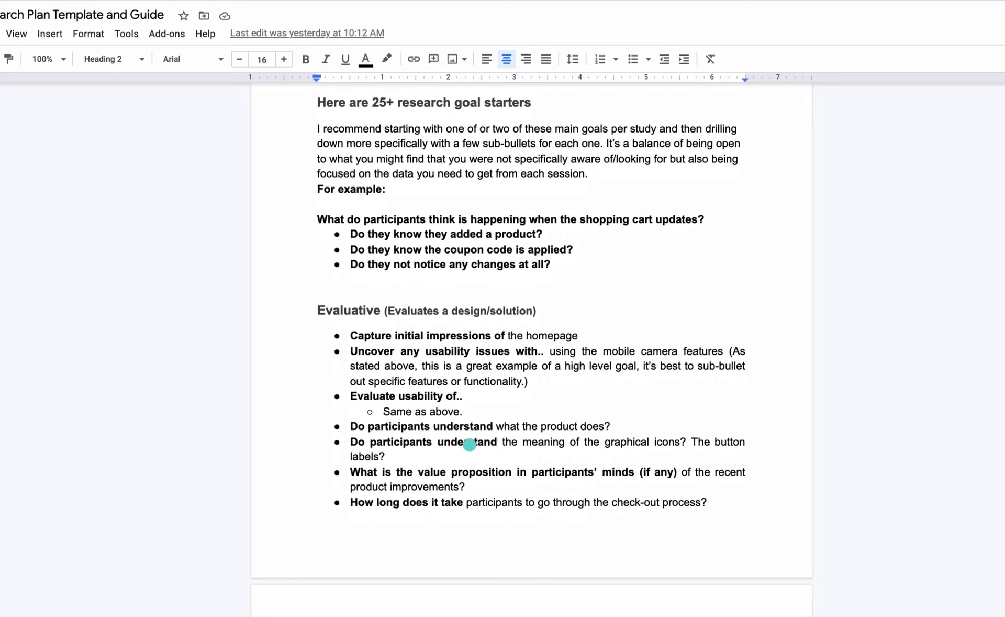
scroll(468, 395, down, 5)
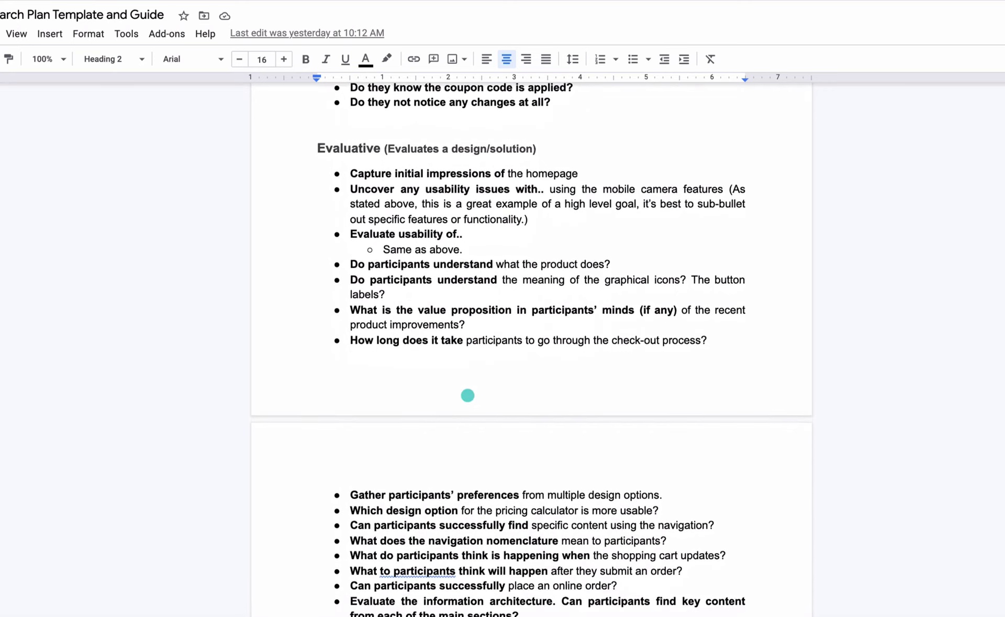
scroll(468, 395, down, 9)
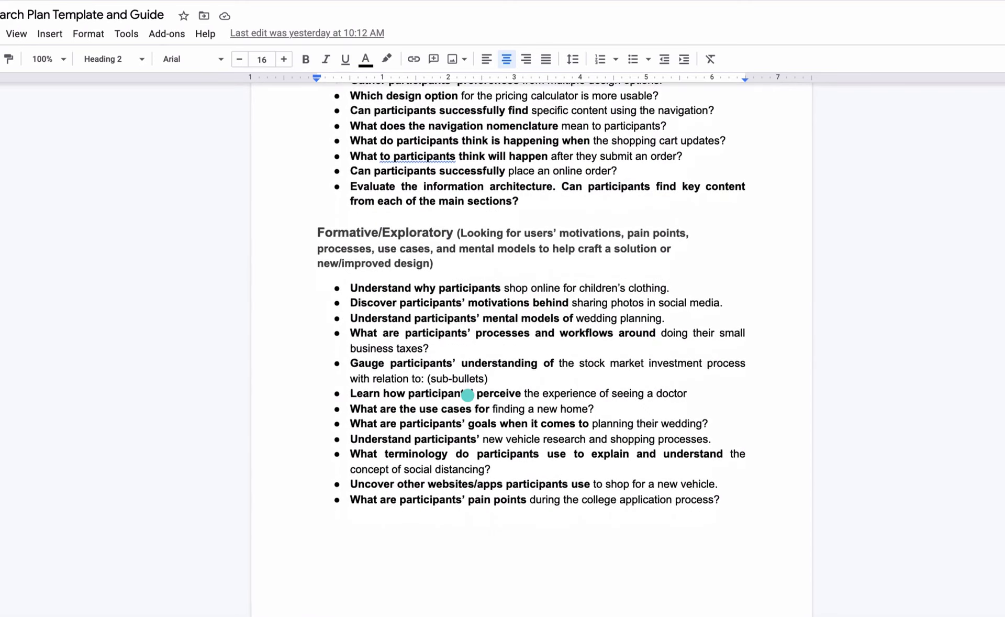
scroll(468, 395, down, 6)
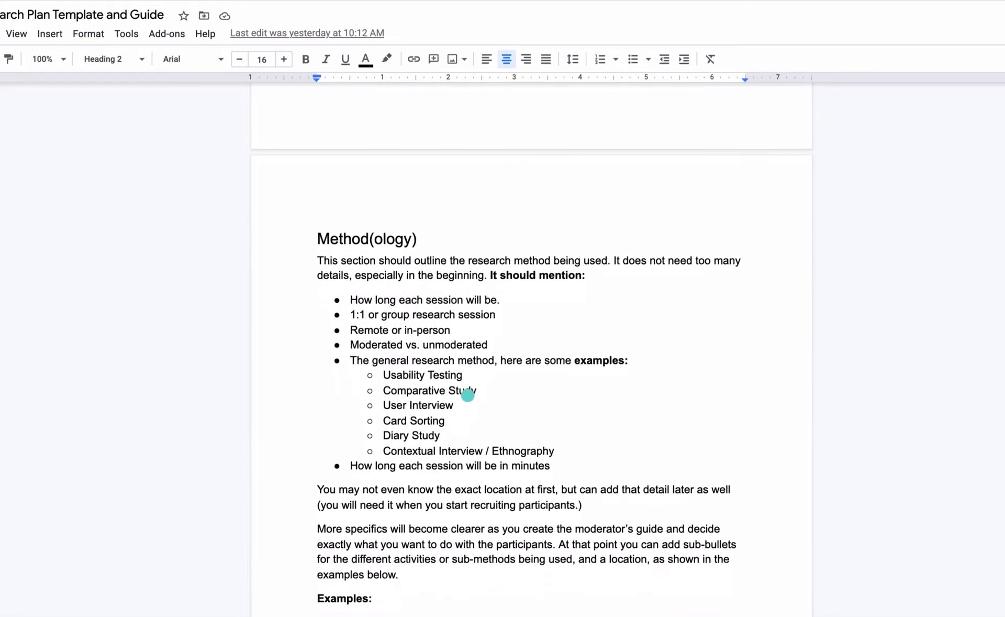
scroll(468, 396, down, 7)
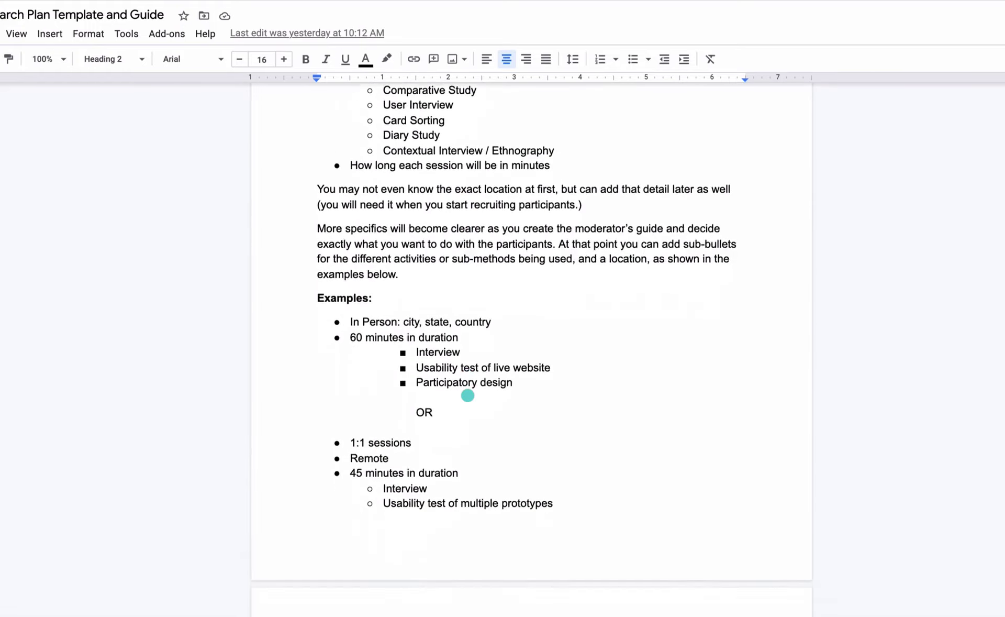
scroll(468, 395, down, 8)
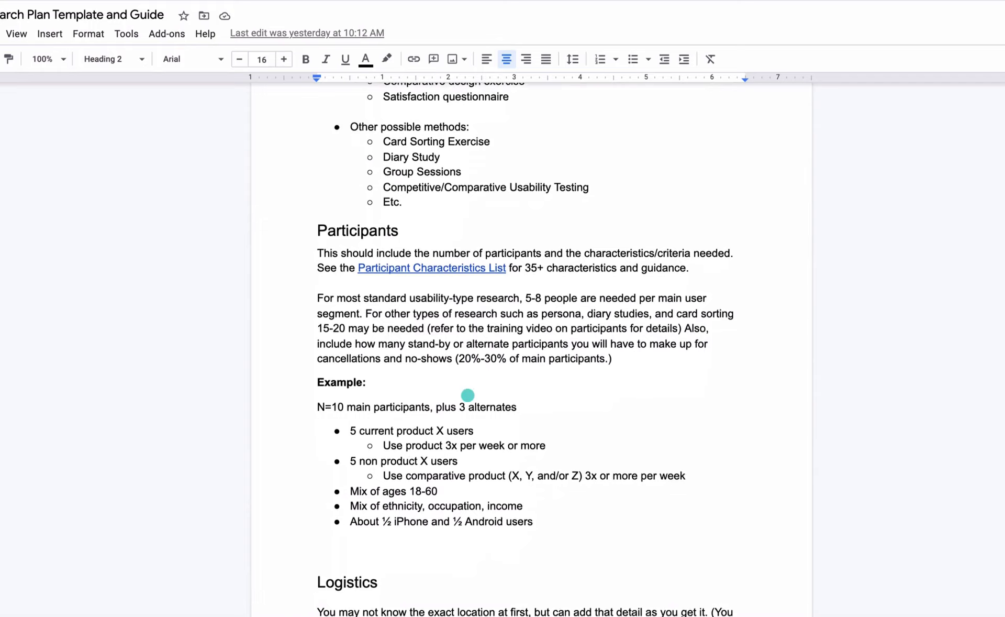
scroll(468, 395, down, 8)
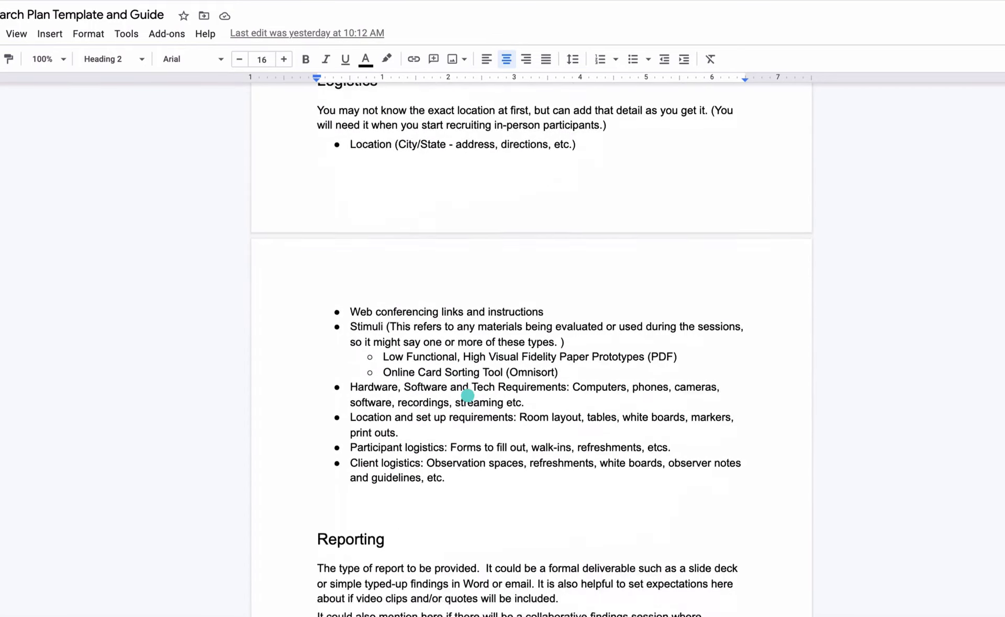
scroll(468, 395, down, 8)
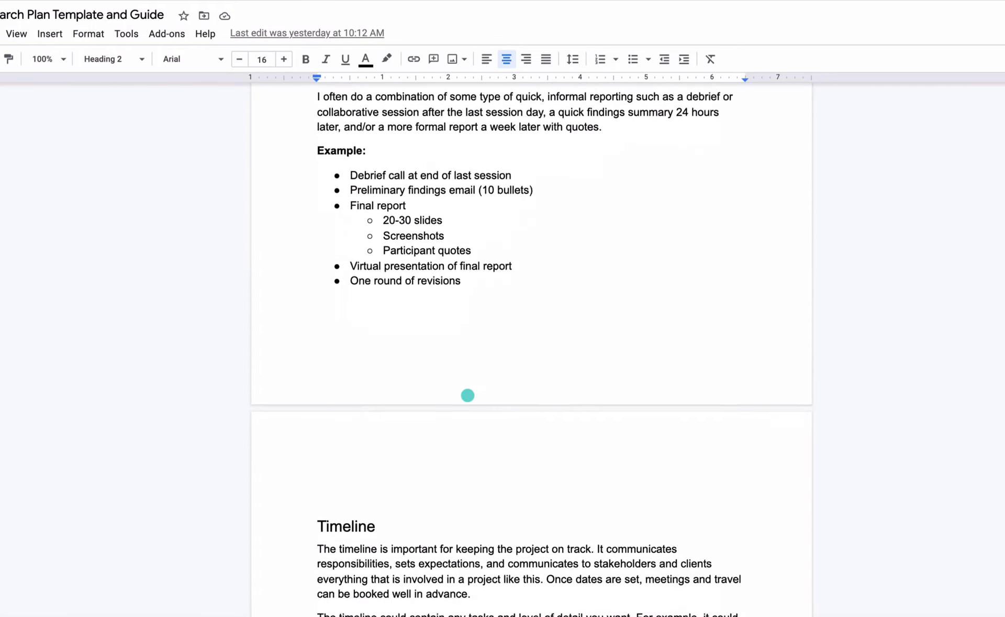
scroll(467, 395, down, 5)
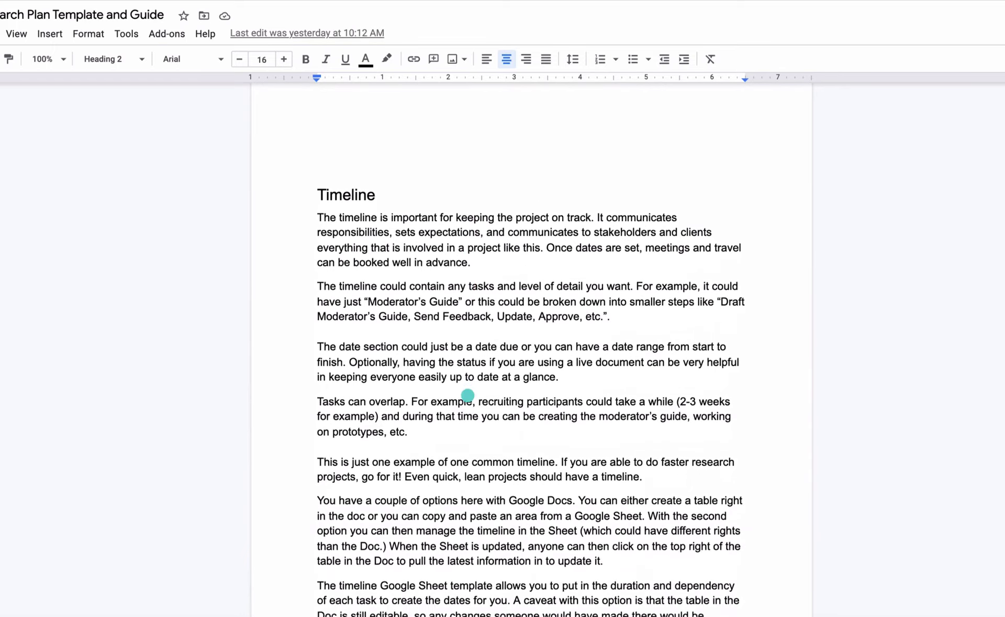
scroll(467, 395, down, 3)
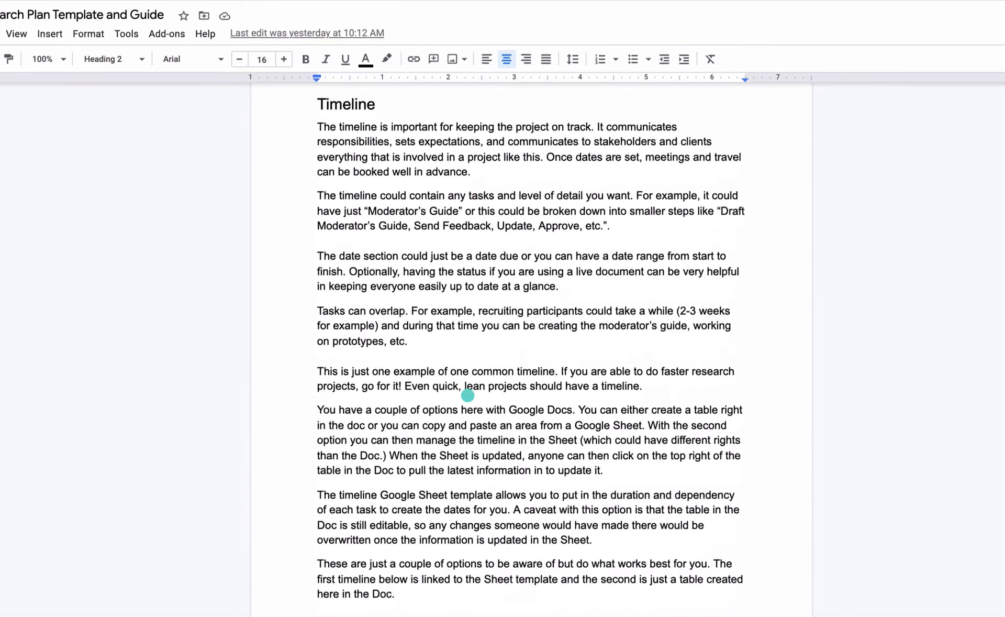
scroll(468, 395, down, 5)
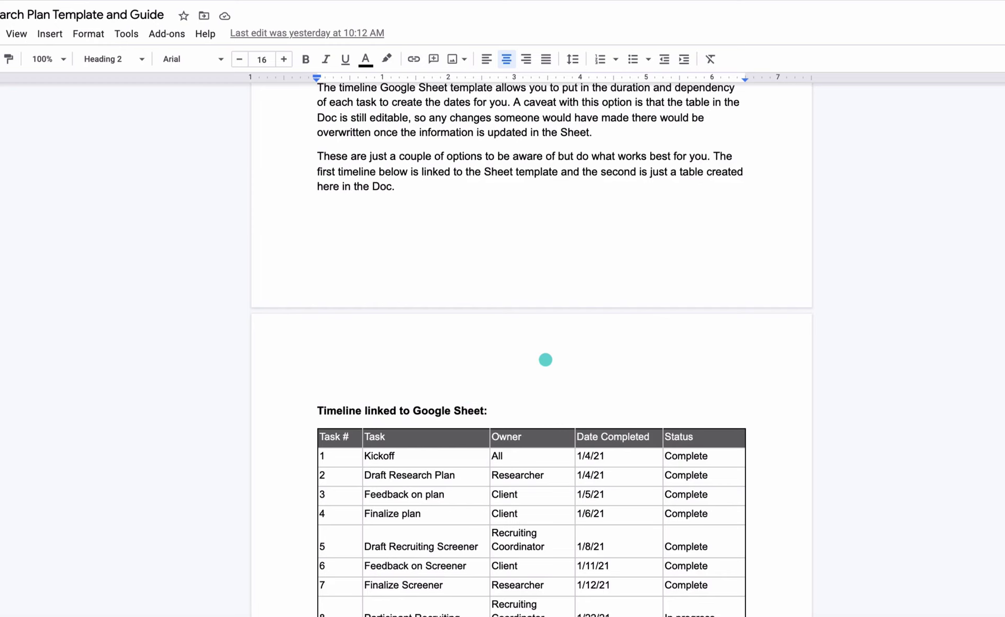
scroll(545, 360, down, 3)
scroll(545, 360, down, 18)
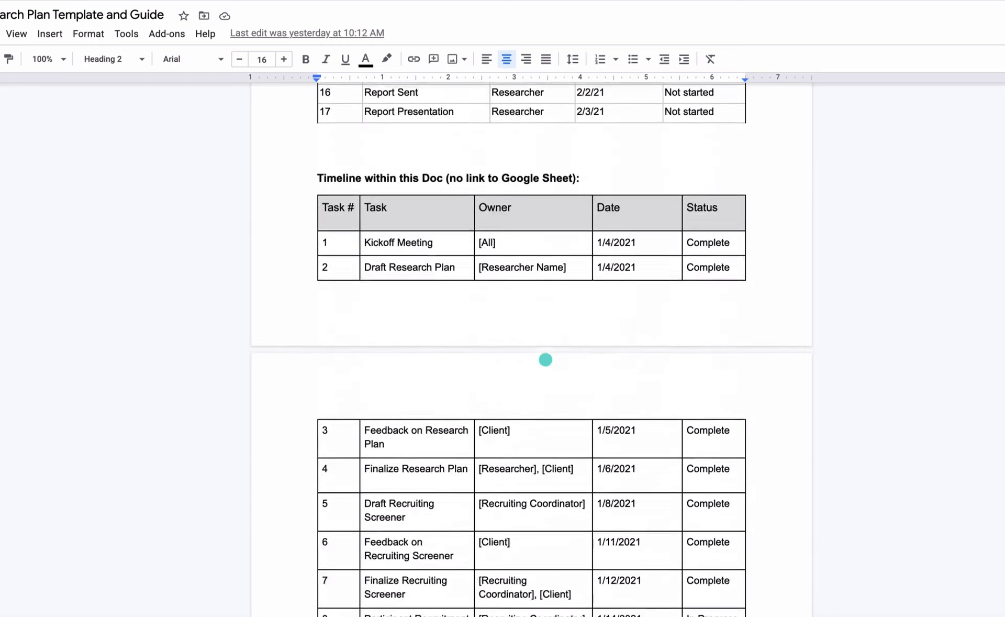
scroll(485, 258, up, 3)
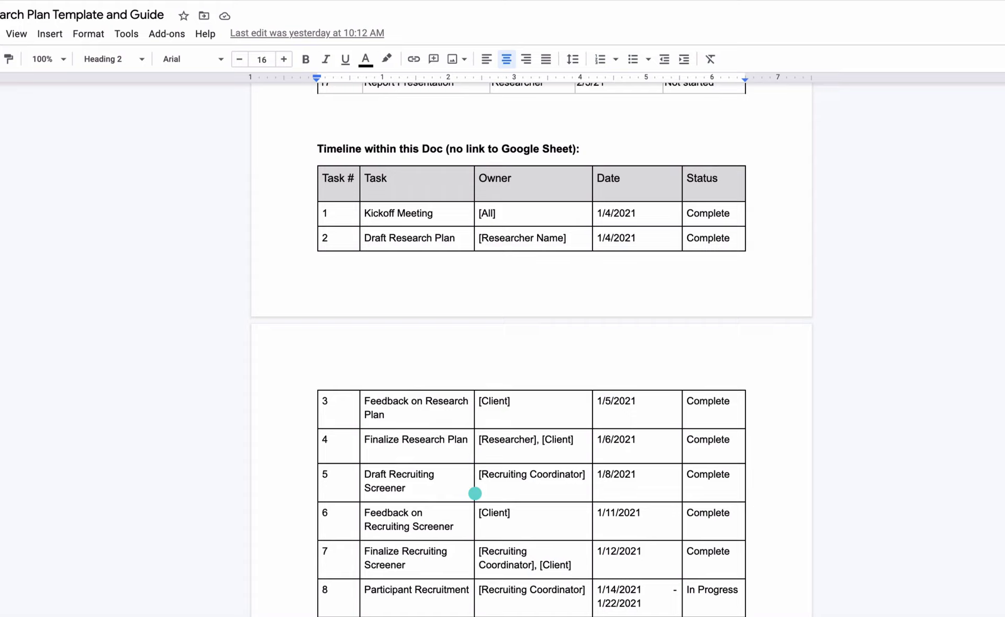
scroll(475, 494, up, 4)
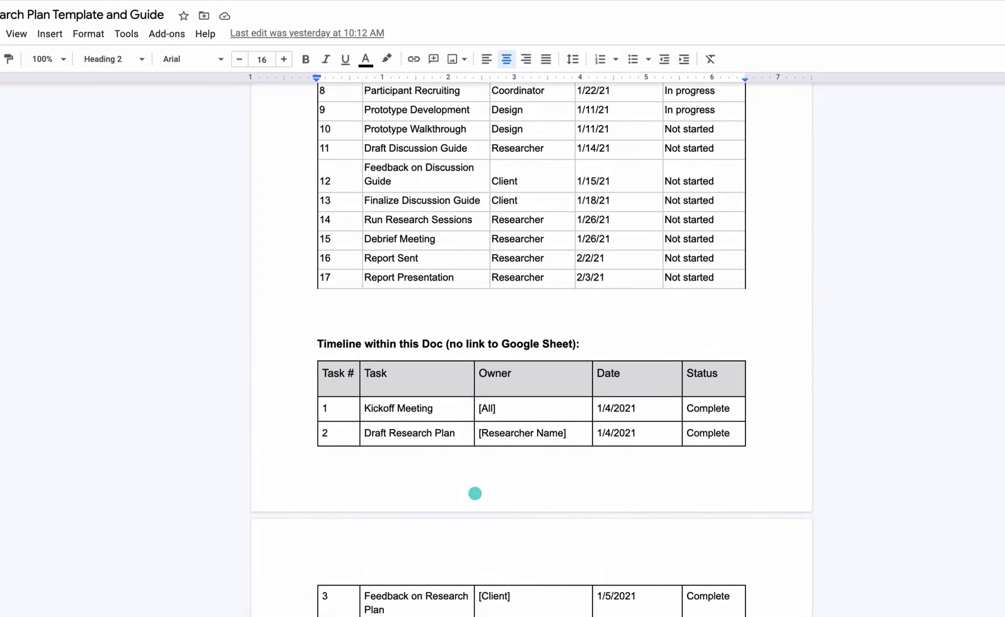
scroll(475, 493, up, 5)
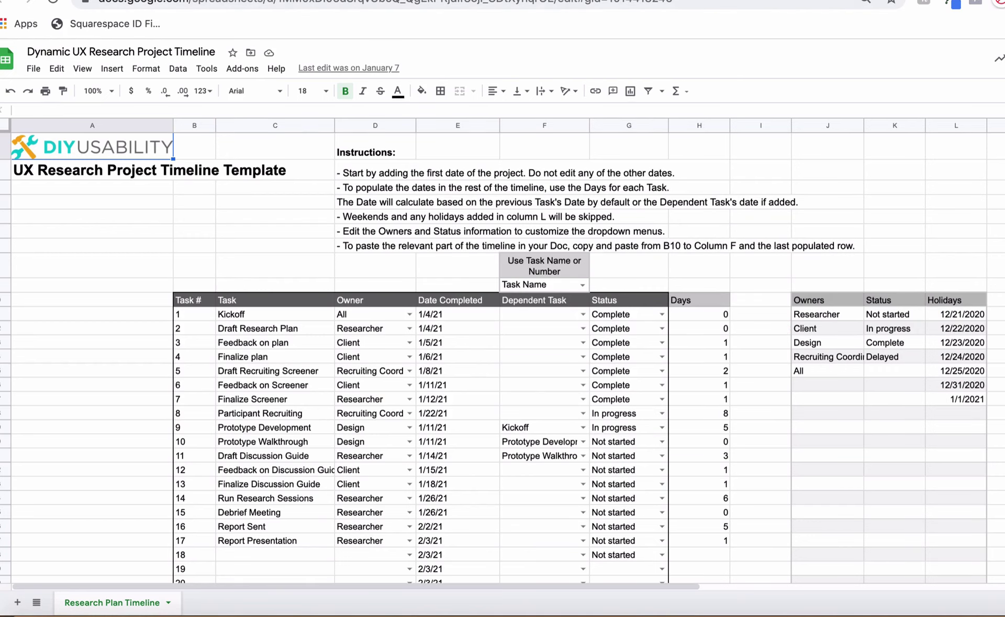
click(707, 2)
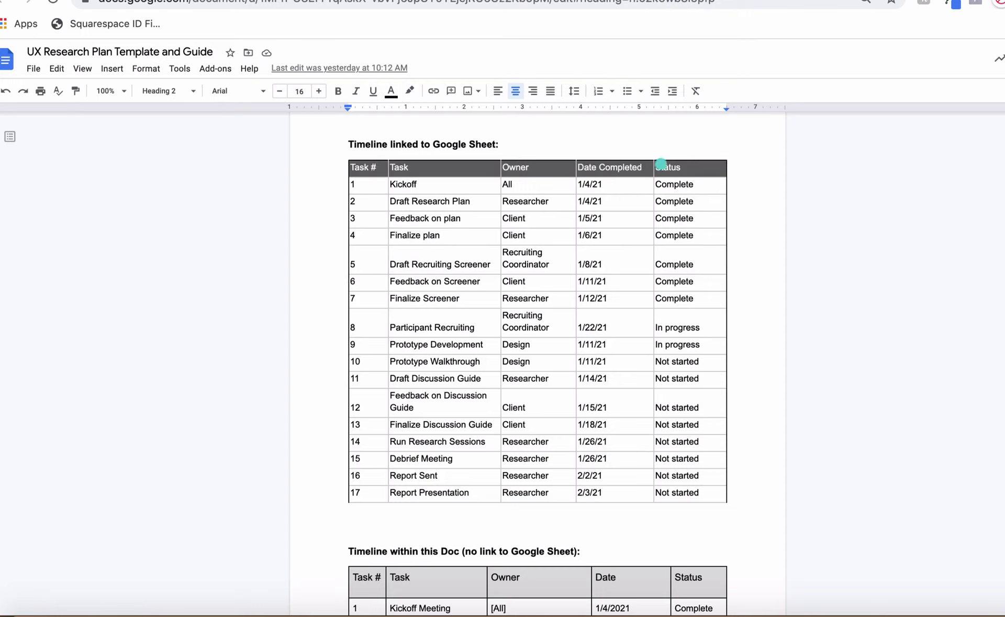
- Inspect the guide's Sheet-linked timeline table, then switch to the All Files and Templates tab
click(461, 163)
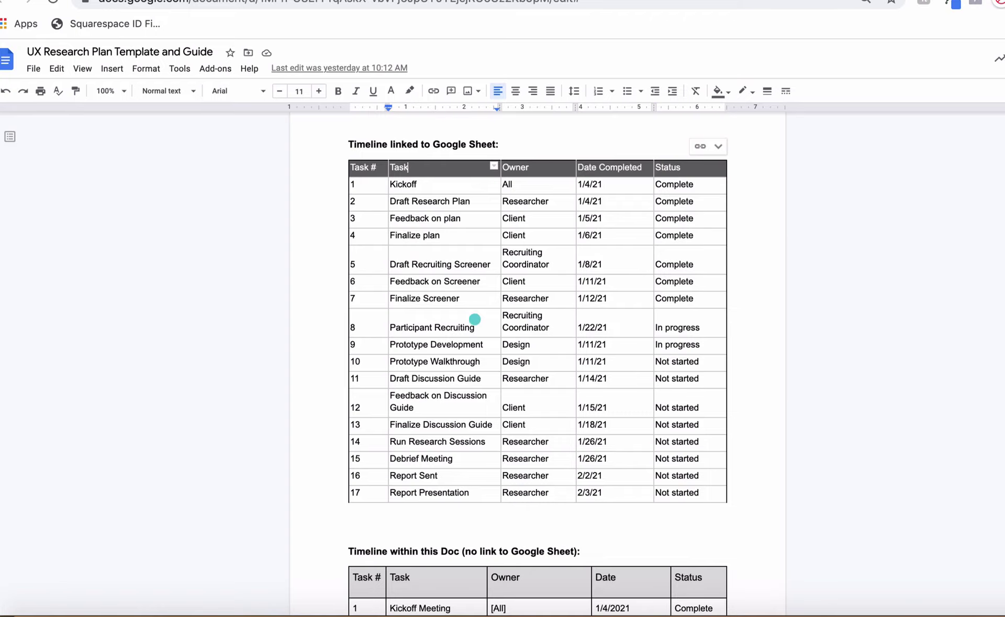
scroll(473, 320, down, 15)
scroll(474, 319, down, 8)
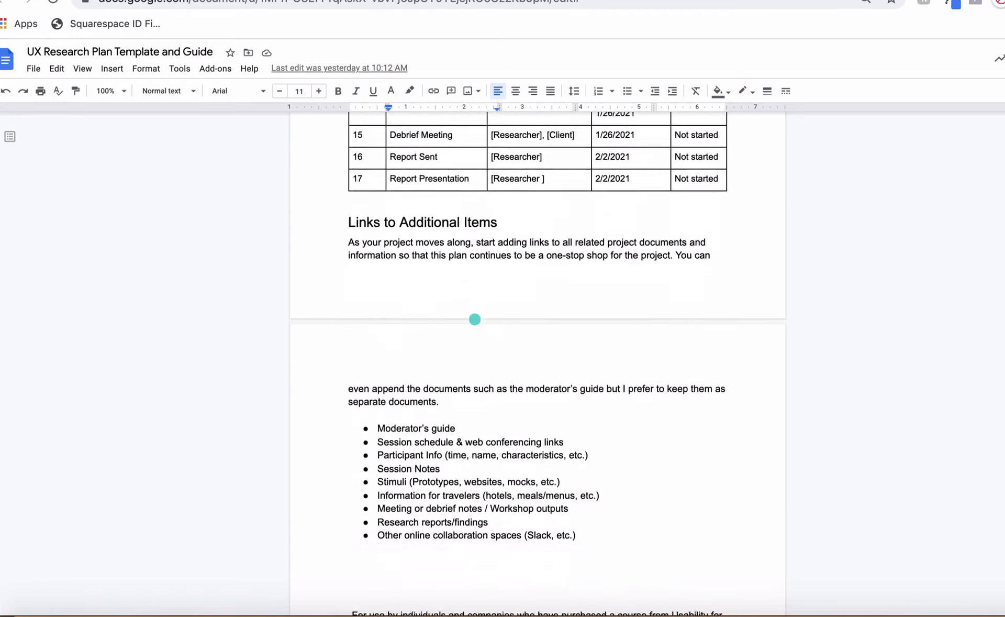
scroll(474, 319, up, 20)
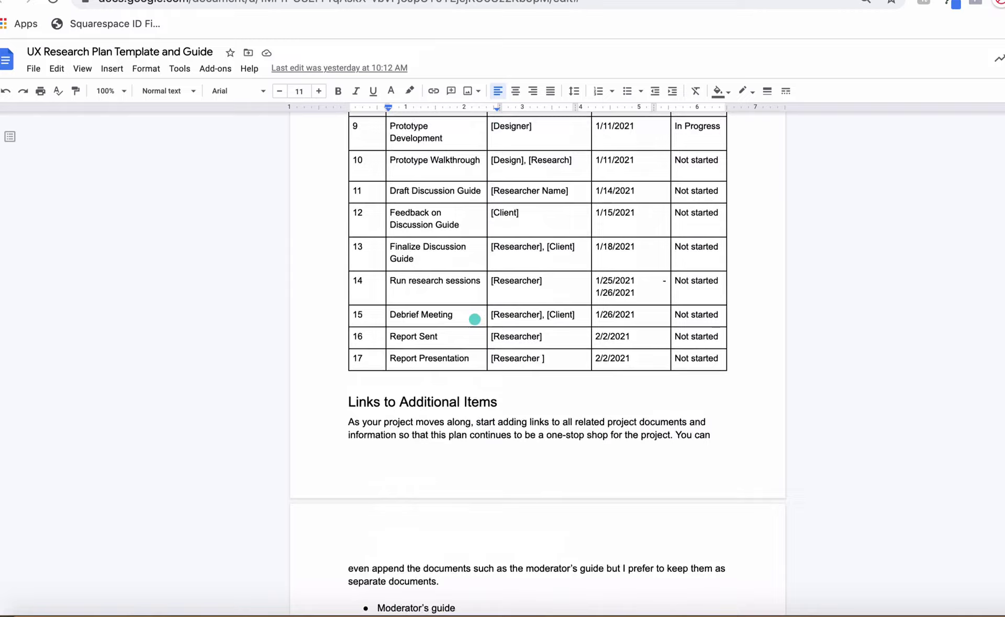
scroll(475, 319, up, 5)
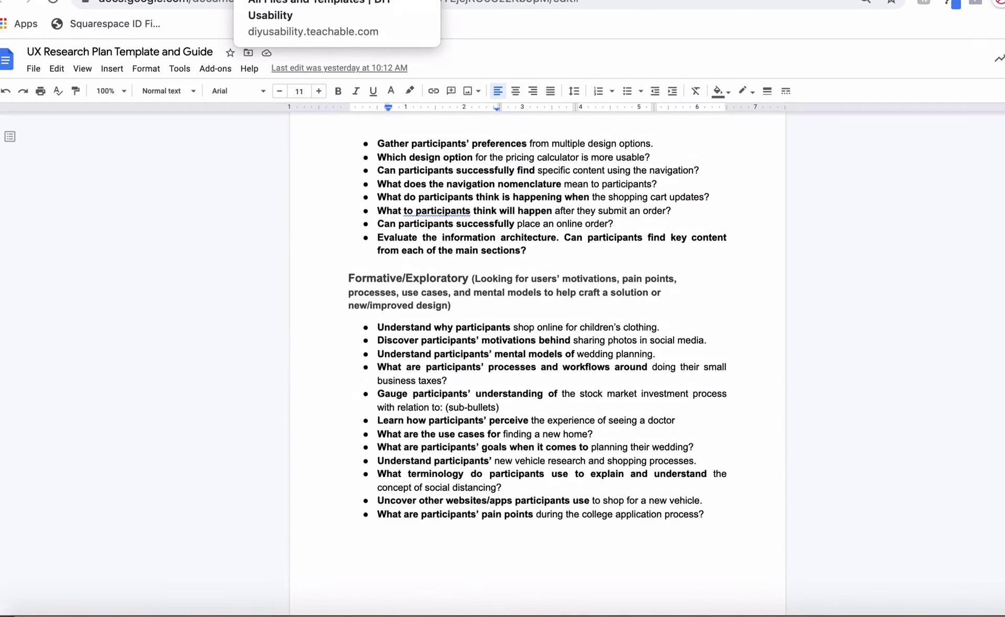
click(335, 1)
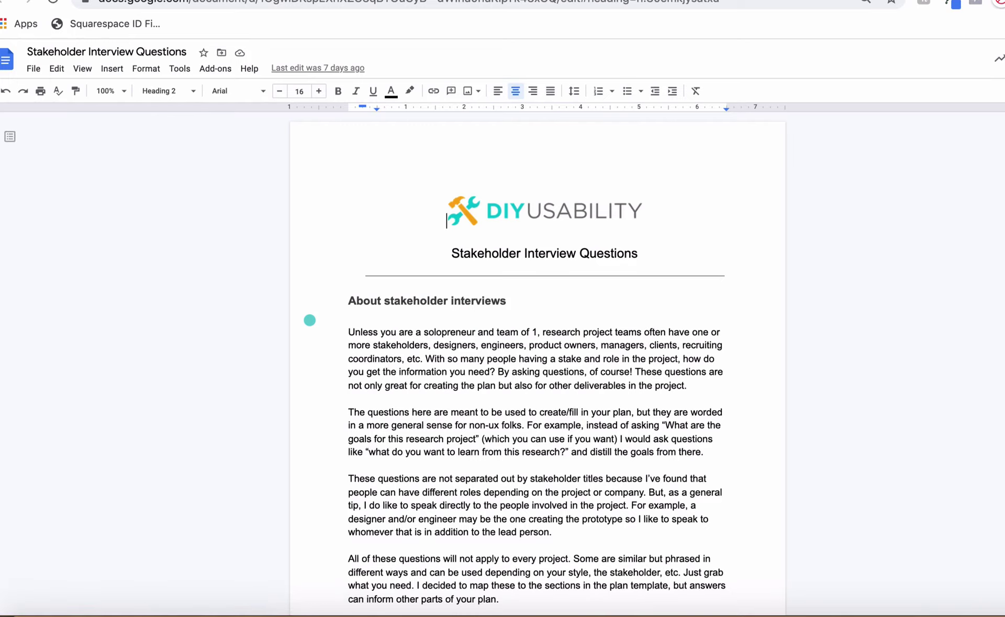
- Read through the Stakeholder Interview Questions doc, then close it to return to the course files
scroll(510, 356, down, 8)
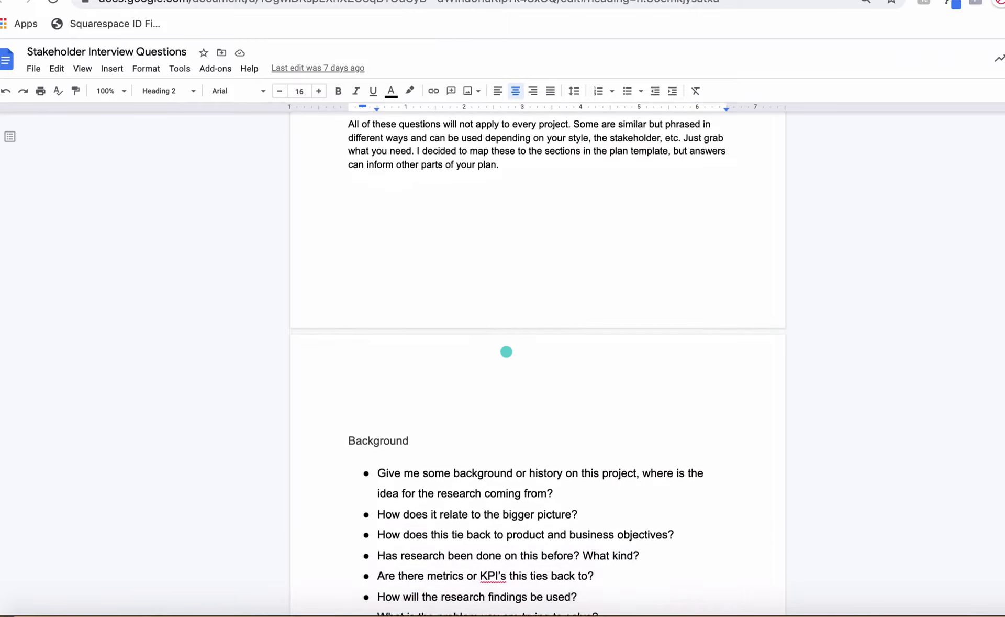
scroll(506, 352, down, 15)
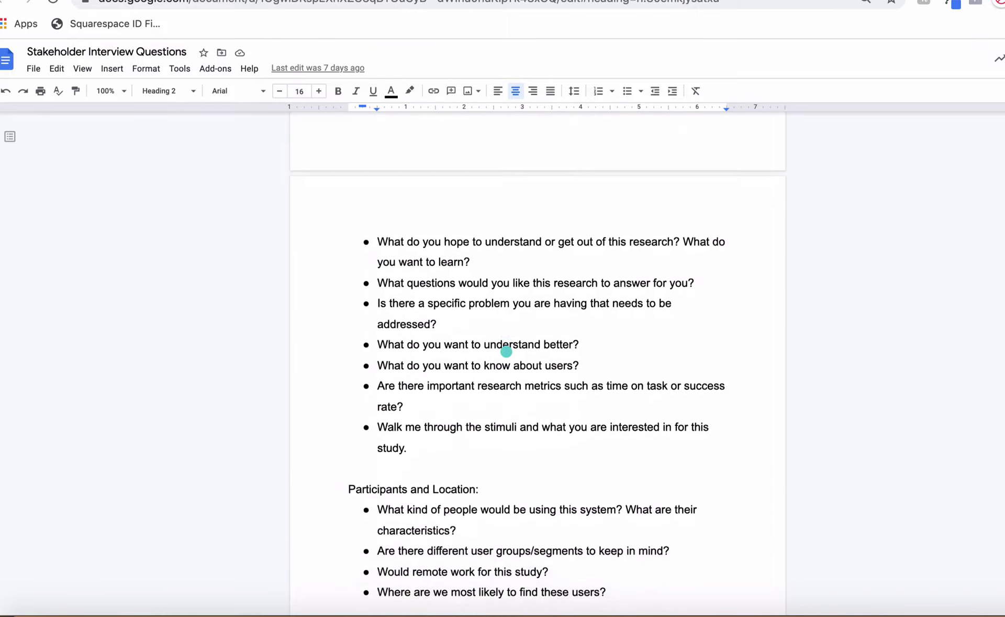
scroll(506, 352, down, 19)
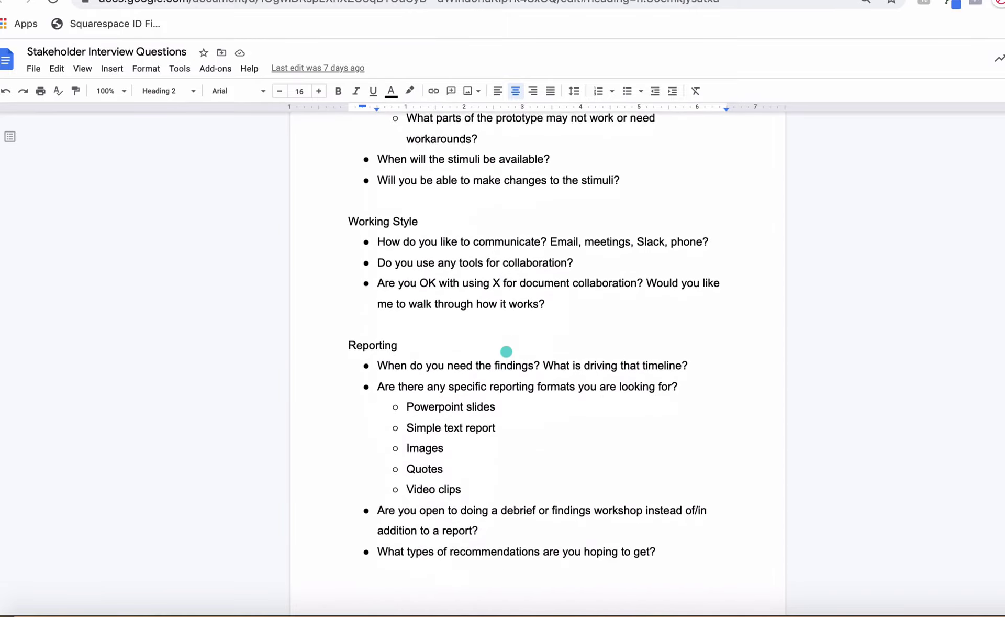
scroll(507, 352, down, 8)
scroll(507, 351, up, 8)
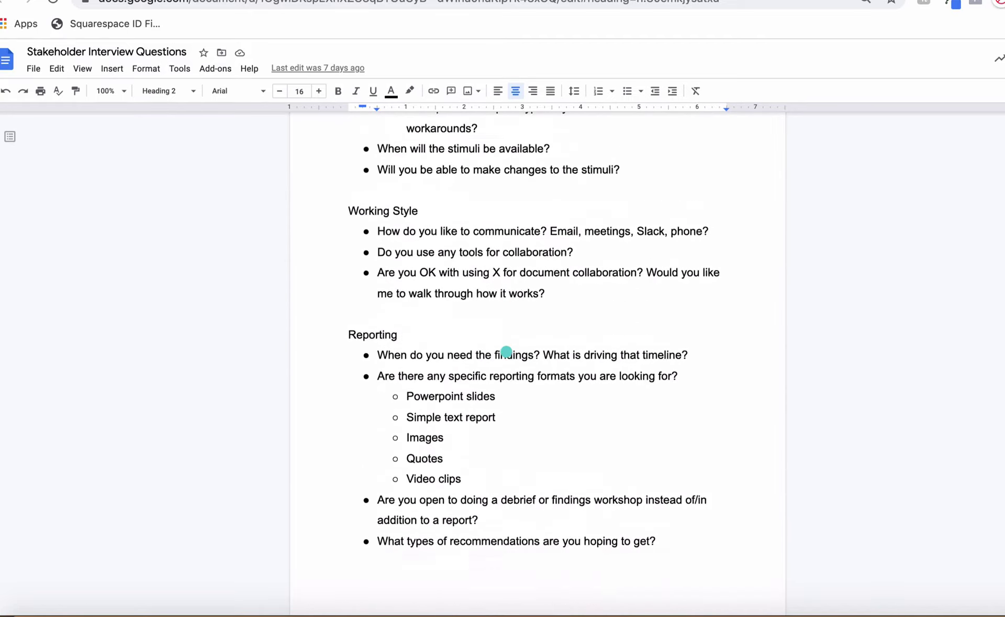
scroll(506, 352, up, 20)
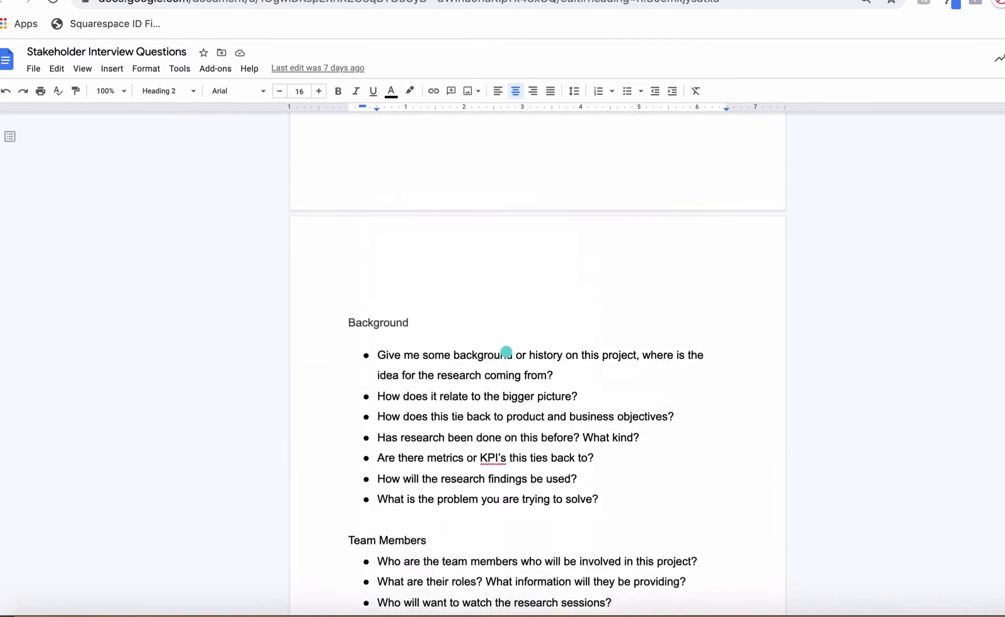
scroll(507, 351, up, 1)
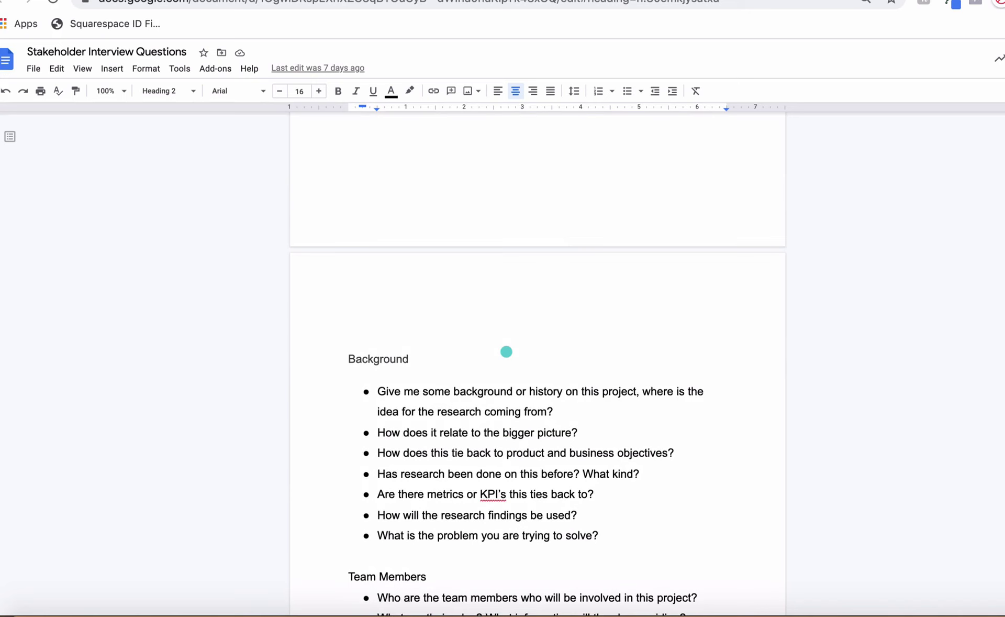
scroll(507, 351, up, 9)
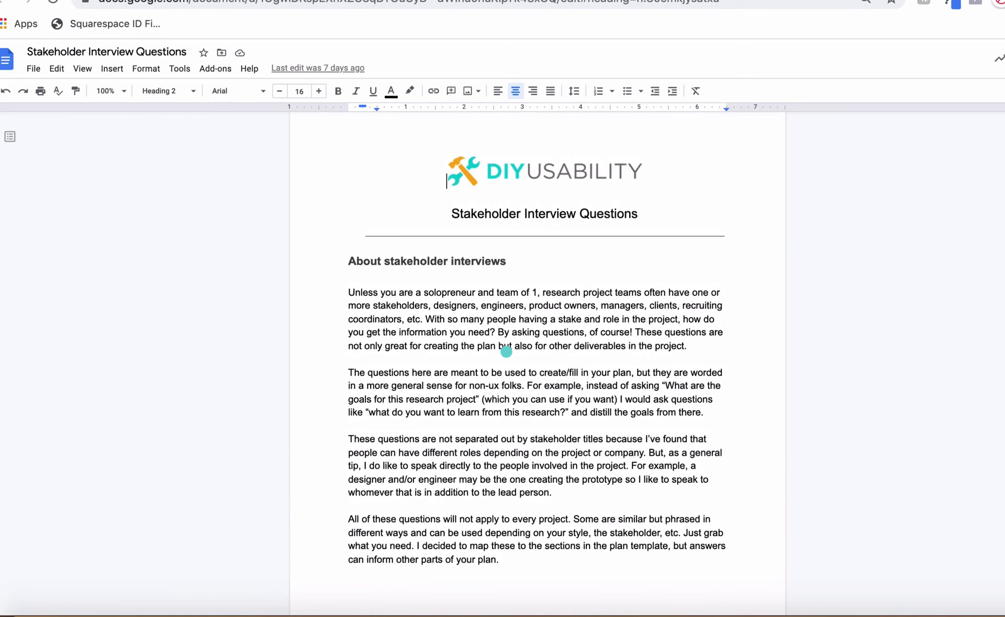
key(ctrl+w)
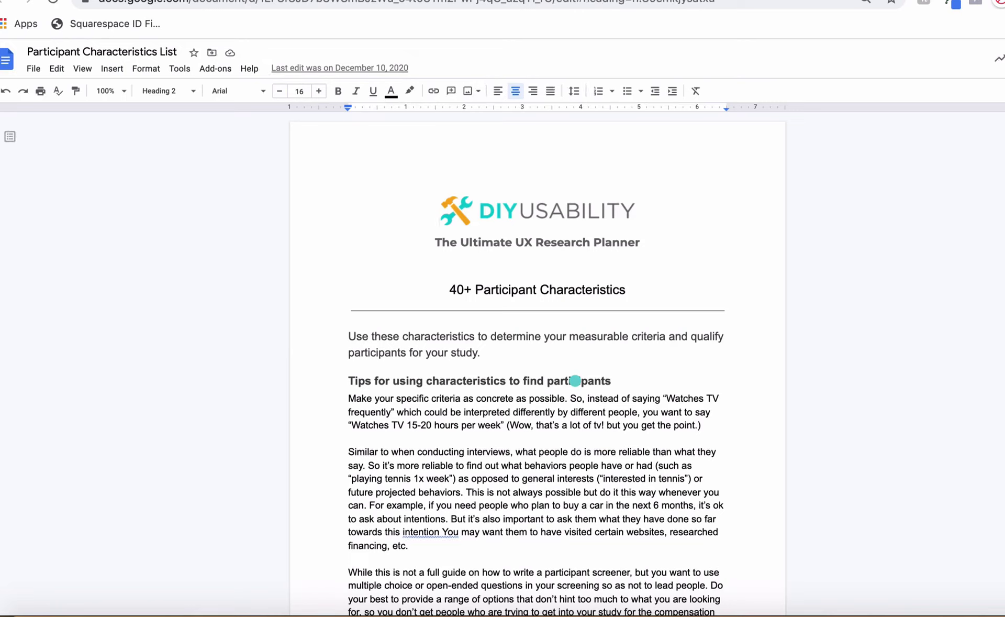
- Review the Participant Characteristics List sections, then go back to the course's files page
scroll(536, 425, down, 5)
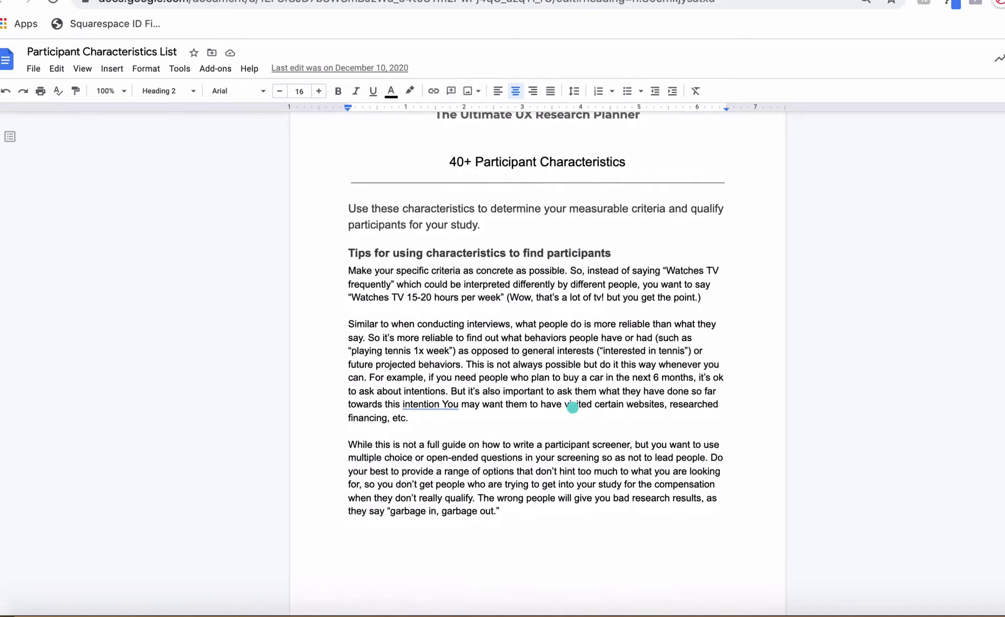
scroll(573, 407, down, 7)
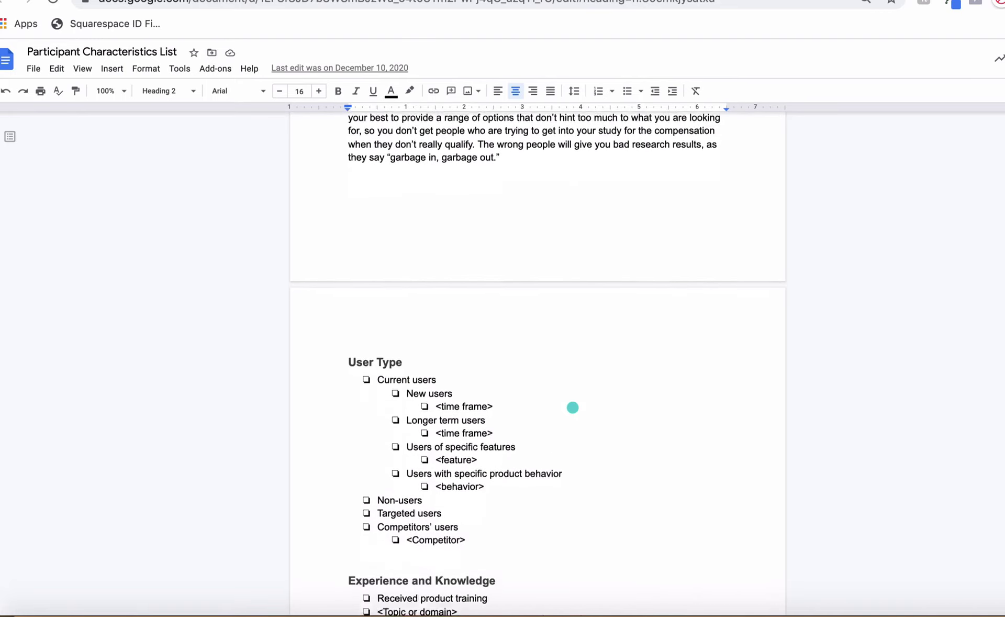
scroll(573, 408, down, 9)
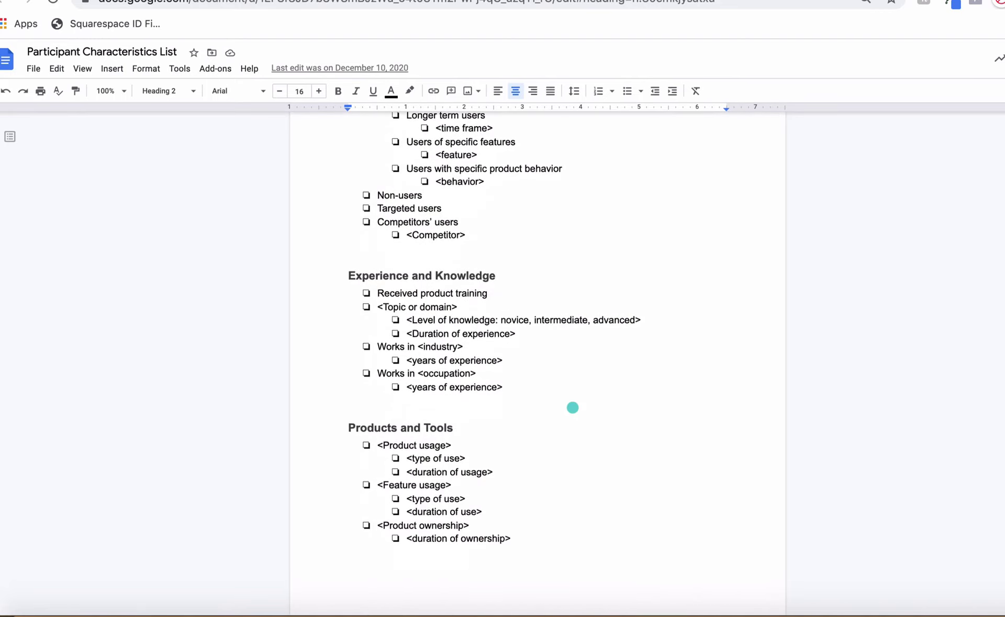
scroll(573, 408, down, 3)
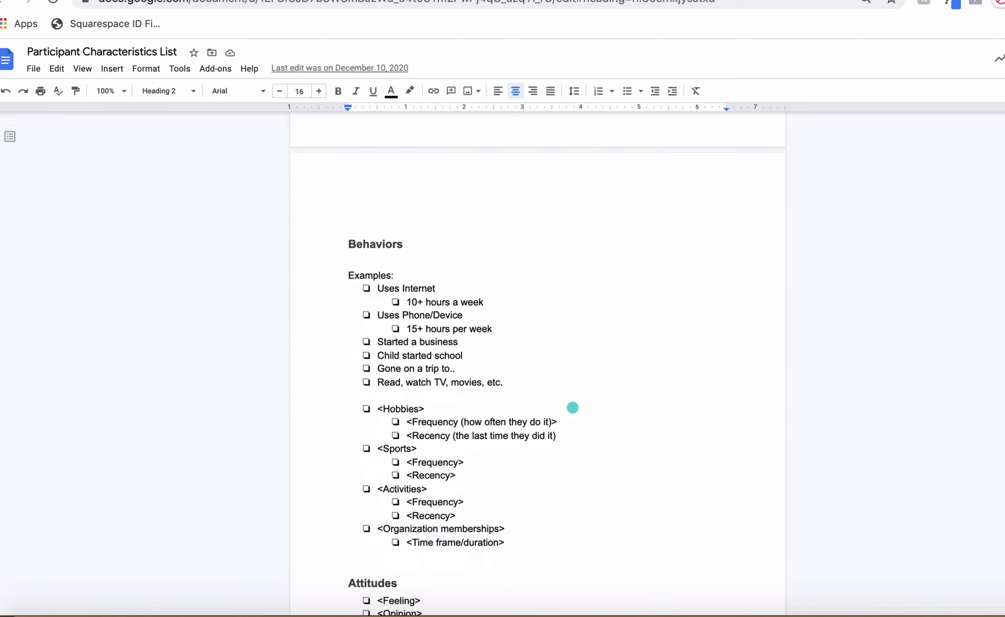
scroll(573, 407, down, 7)
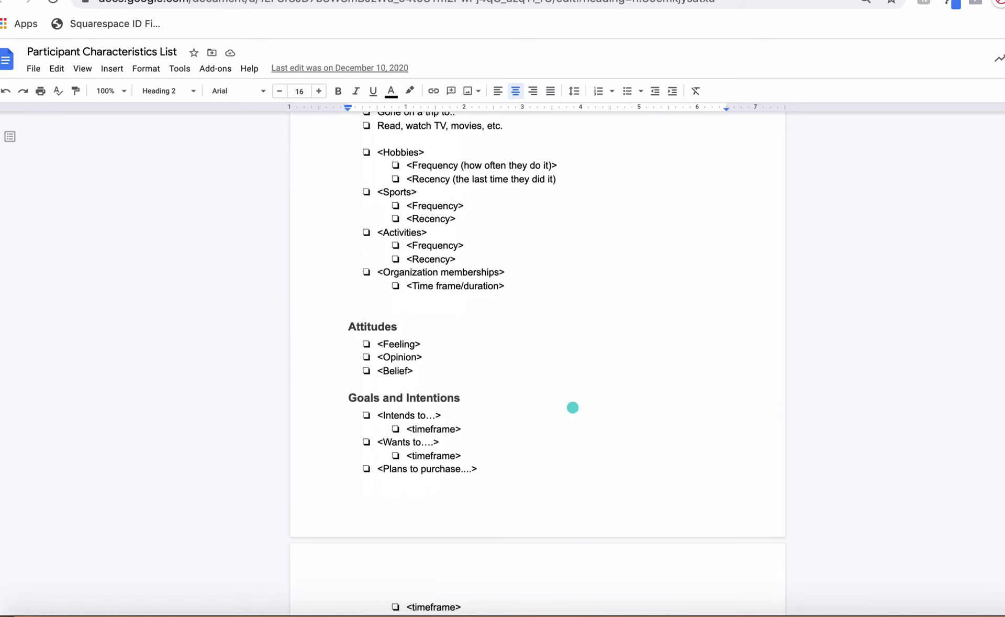
scroll(573, 408, down, 1)
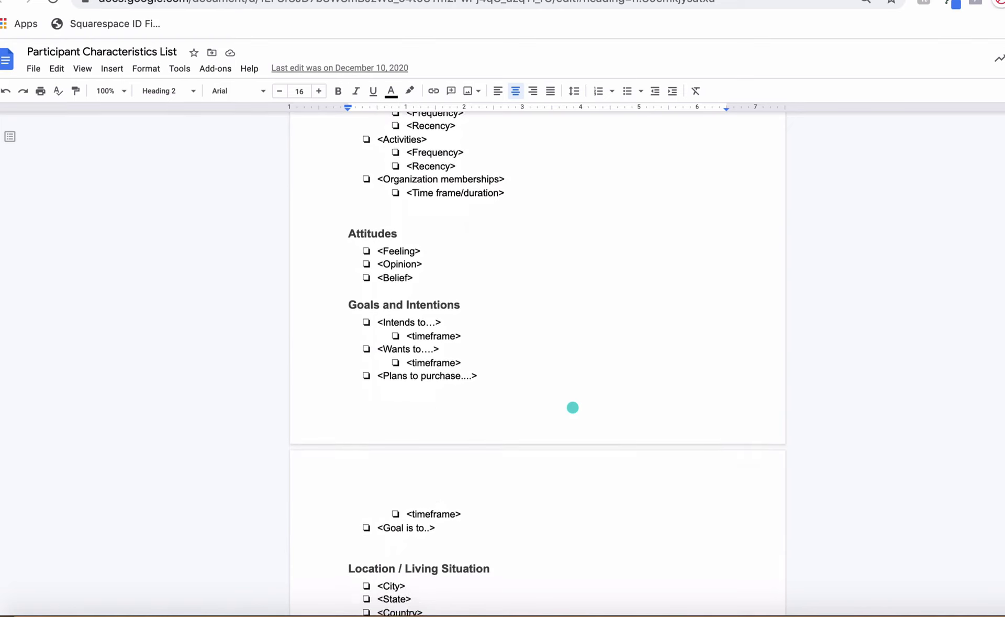
scroll(572, 407, down, 9)
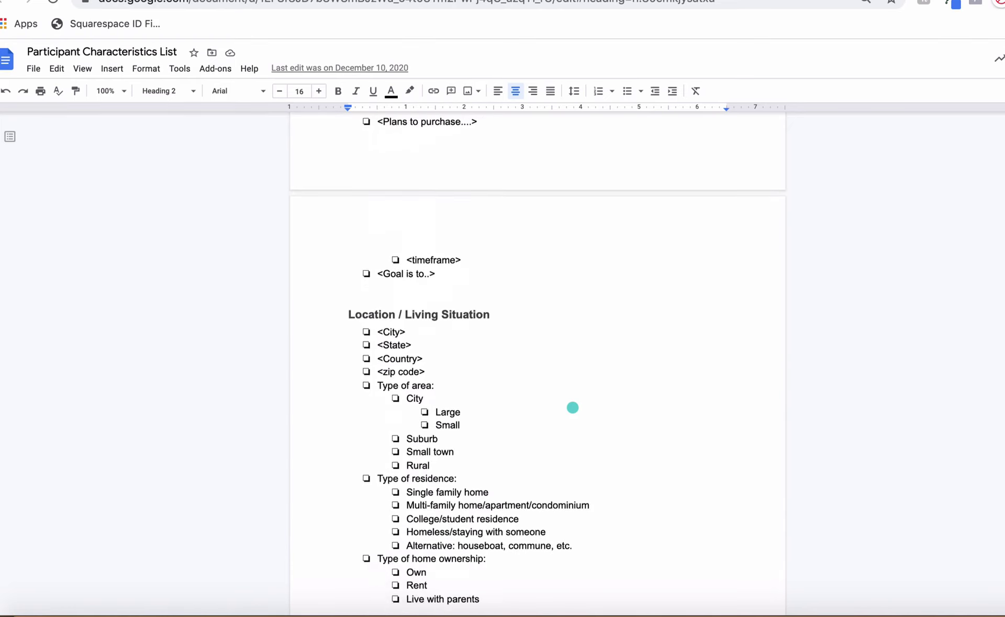
scroll(573, 407, down, 6)
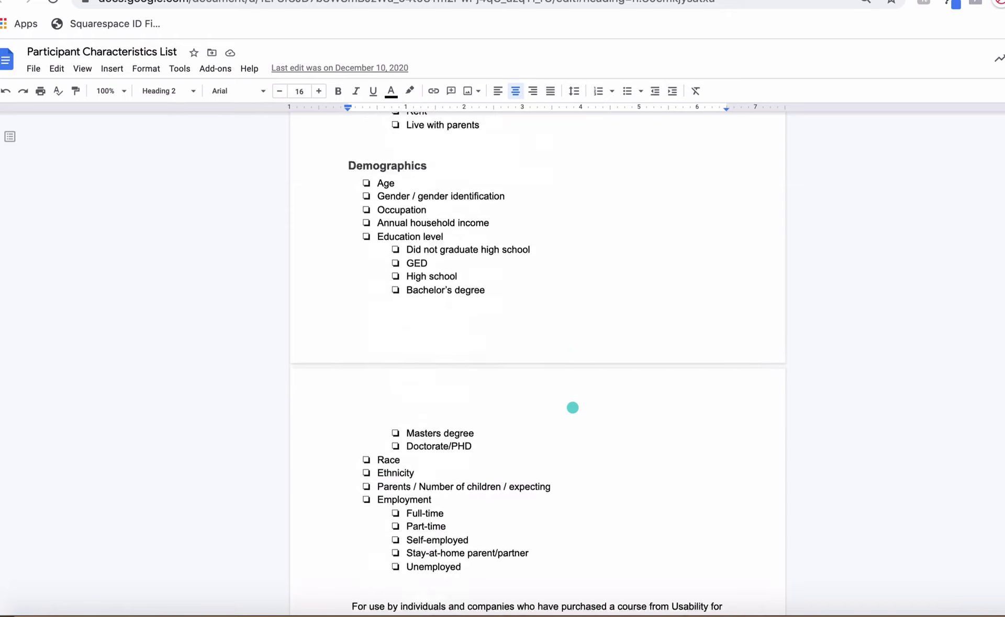
scroll(573, 408, up, 10)
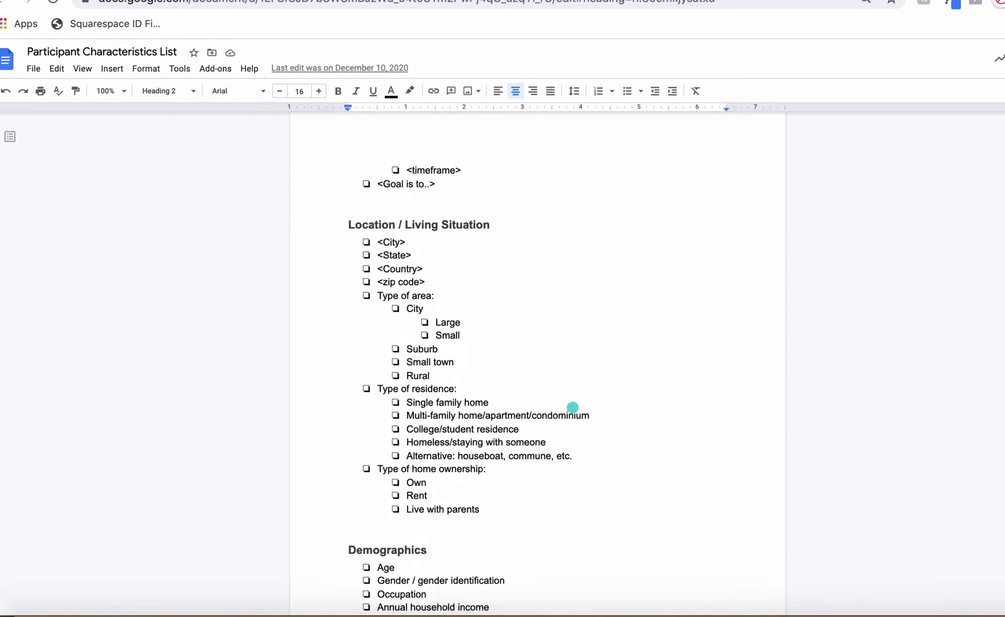
scroll(573, 408, up, 10)
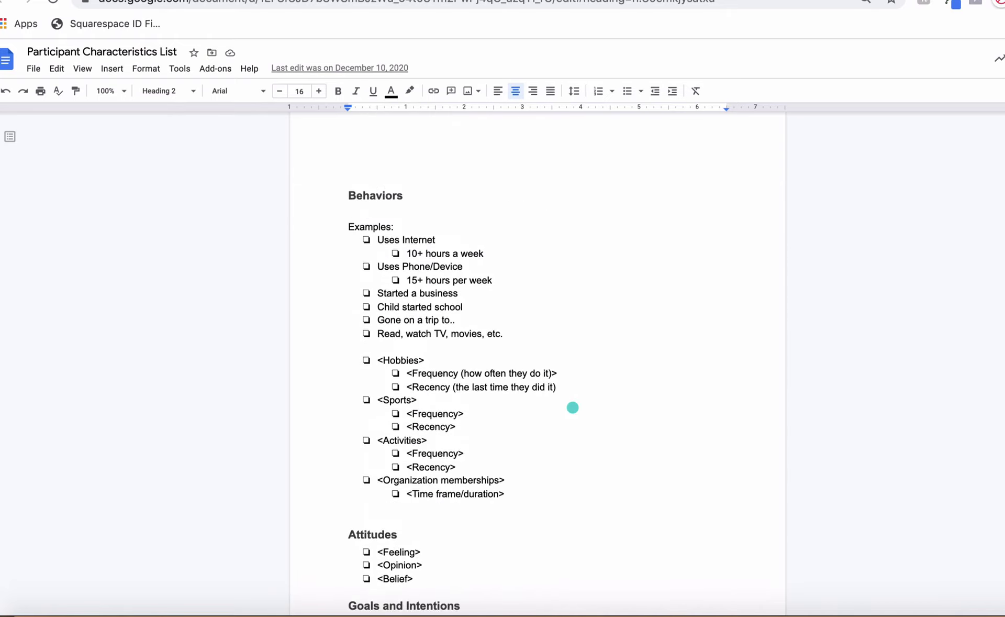
scroll(543, 446, up, 12)
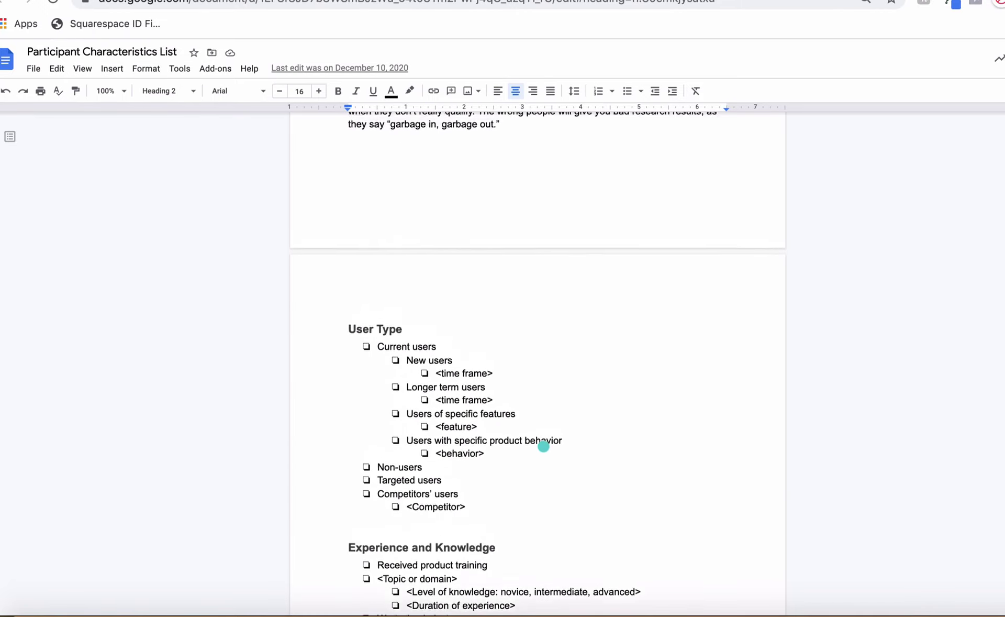
scroll(544, 447, up, 15)
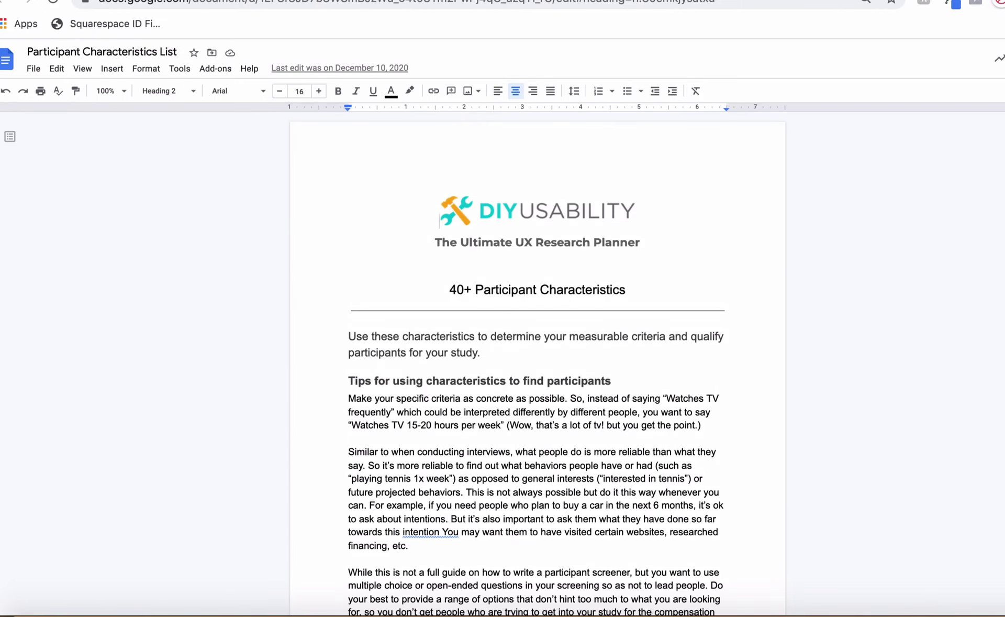
click(262, 0)
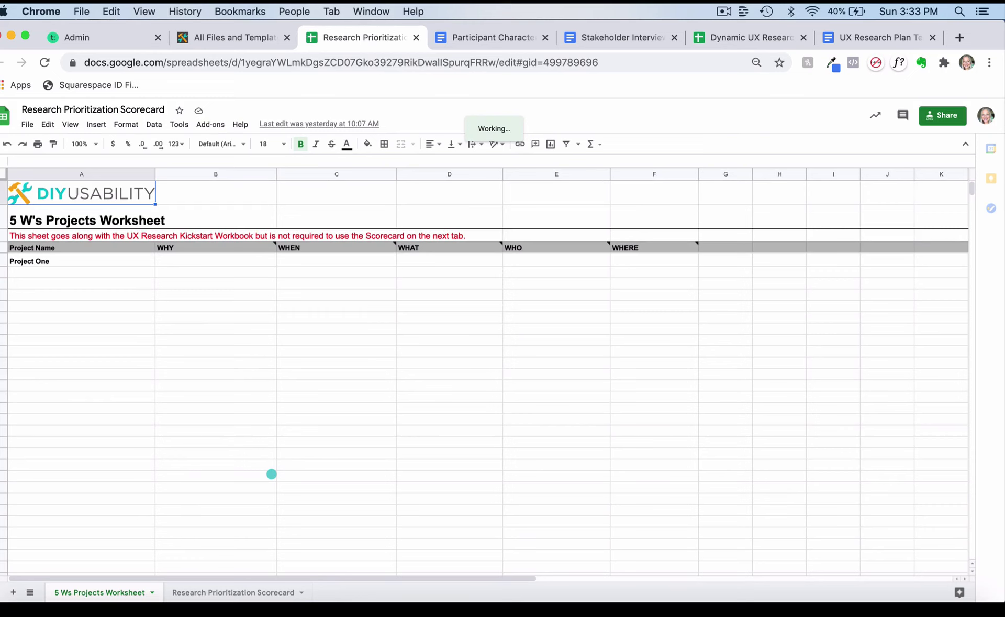
- View the Research Prioritization Scorecard sheet and its chart, then return to the 5 W's Projects Worksheet
click(251, 592)
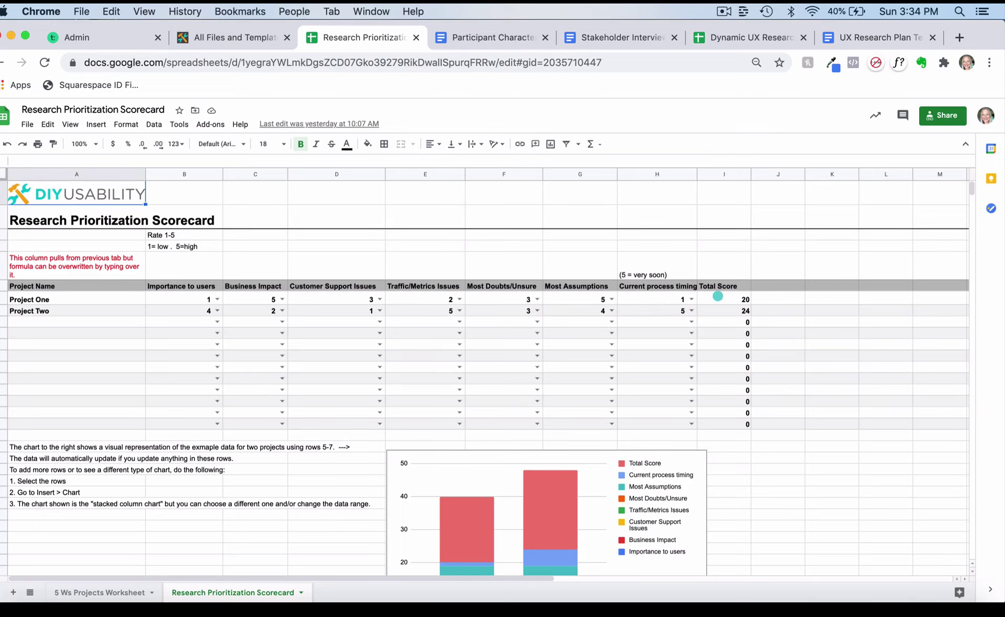
scroll(787, 482, down, 3)
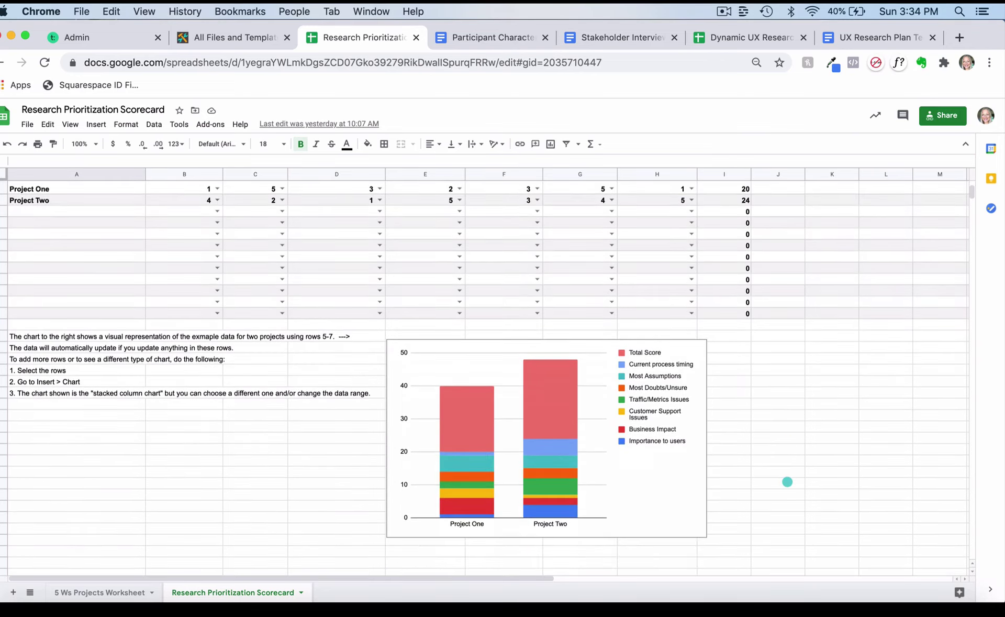
scroll(788, 482, up, 2)
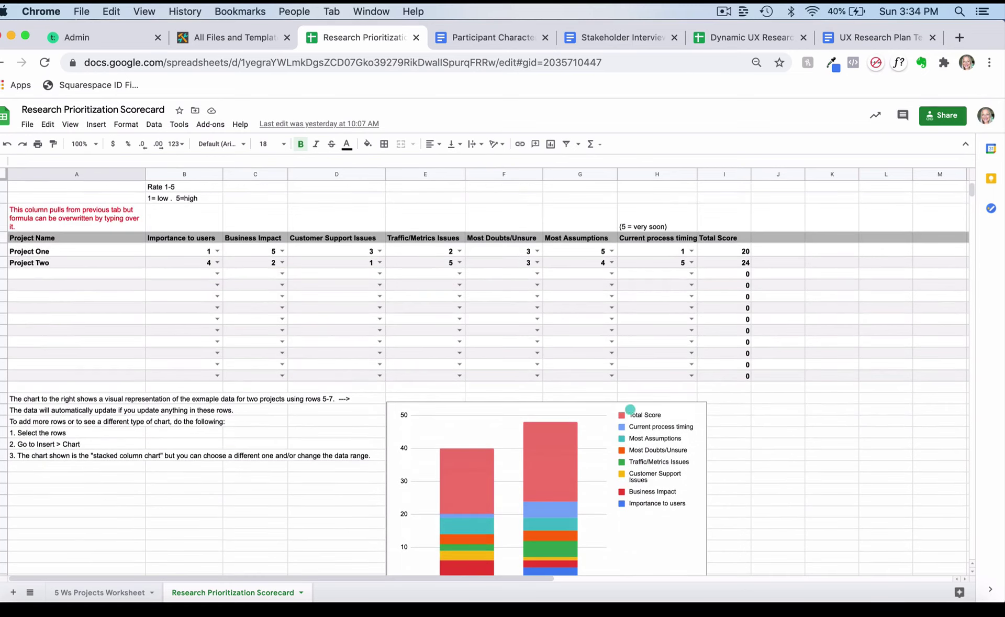
click(111, 592)
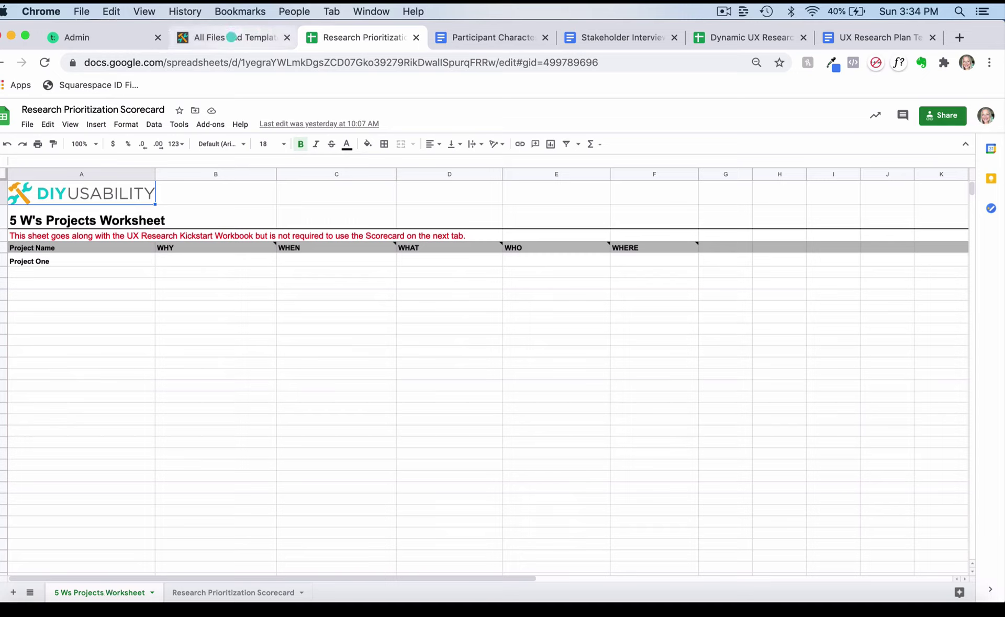
- Back on the files page, scroll the Kickstart Workbook PDF to the page-13 UX Research Planning Worksheet
click(230, 37)
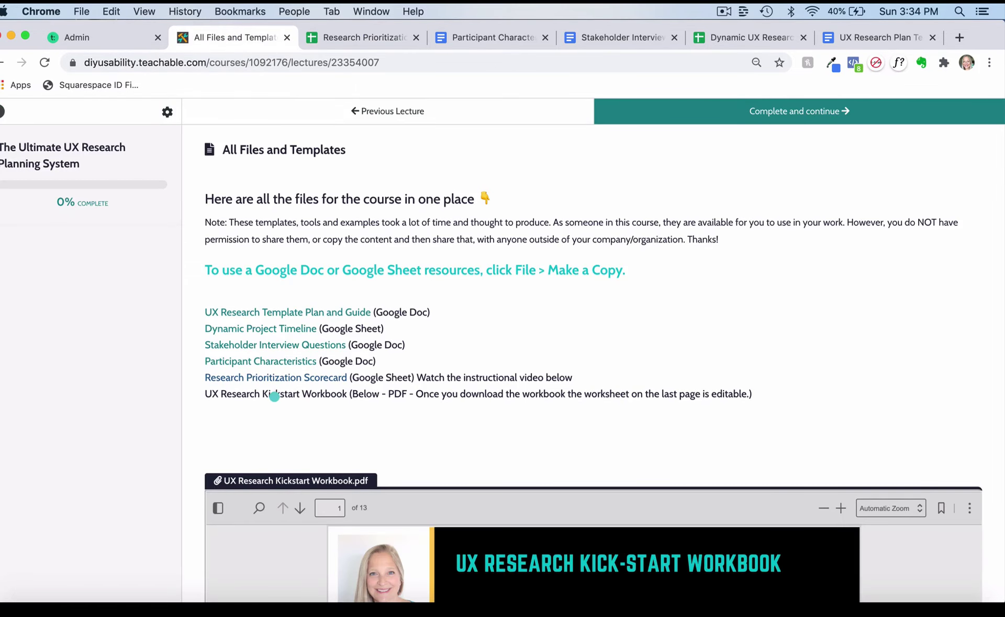
scroll(274, 396, down, 2)
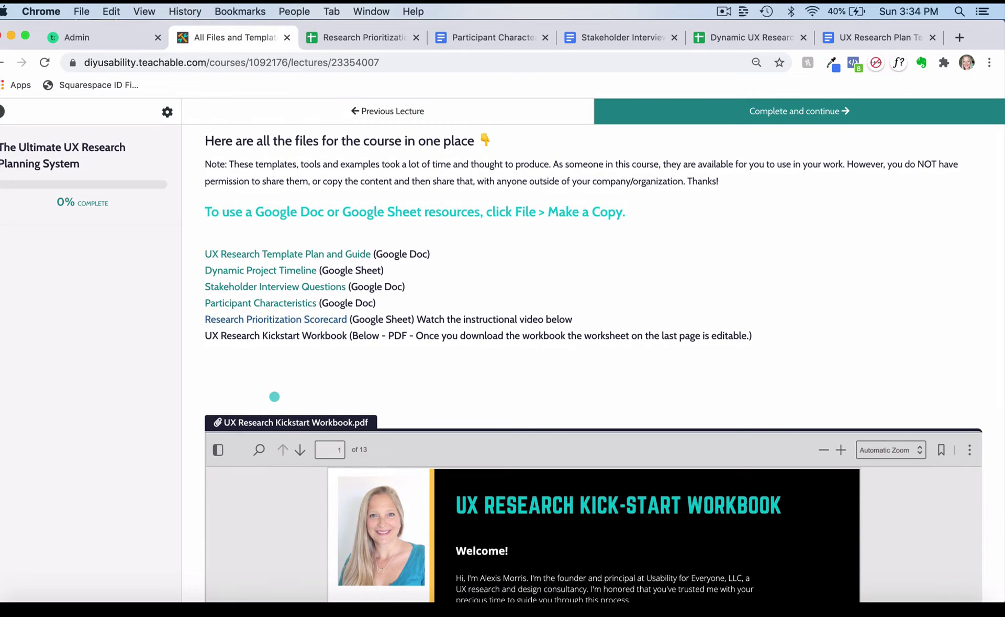
scroll(391, 435, down, 6)
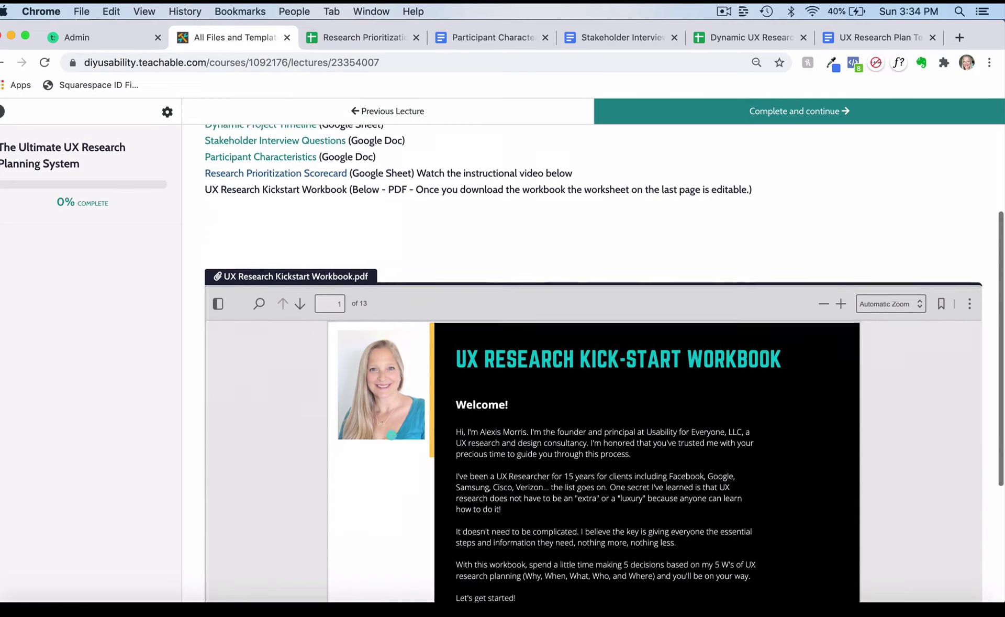
scroll(589, 439, down, 15)
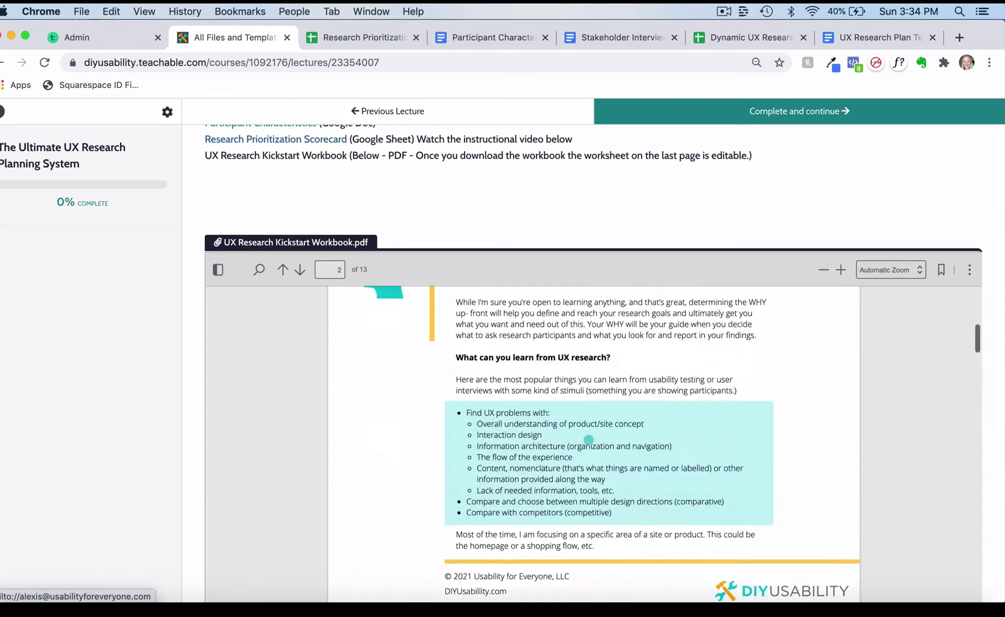
scroll(589, 440, down, 10)
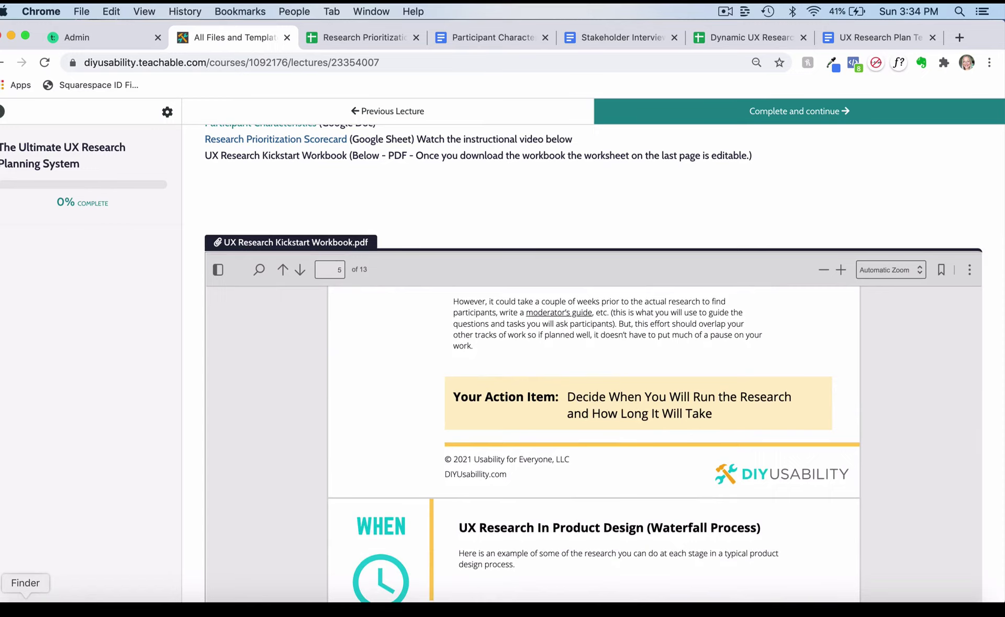
scroll(491, 443, down, 5)
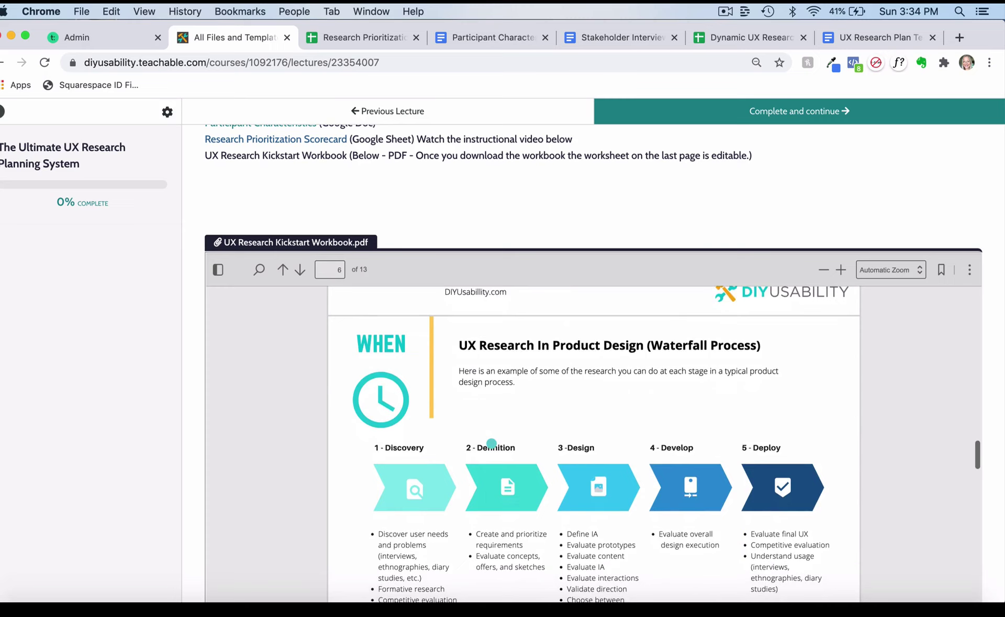
scroll(491, 443, down, 8)
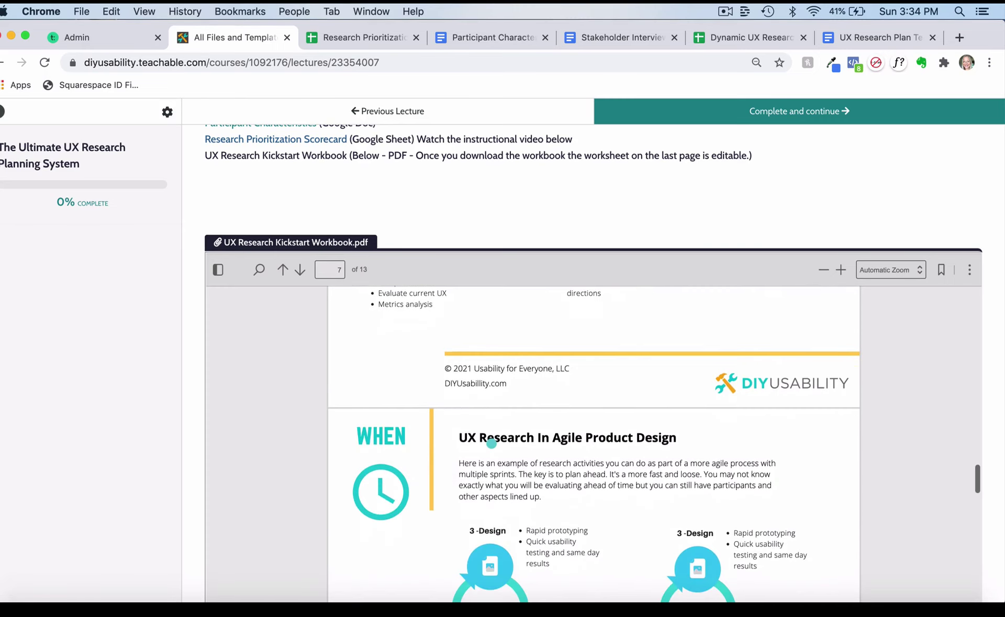
scroll(491, 443, down, 3)
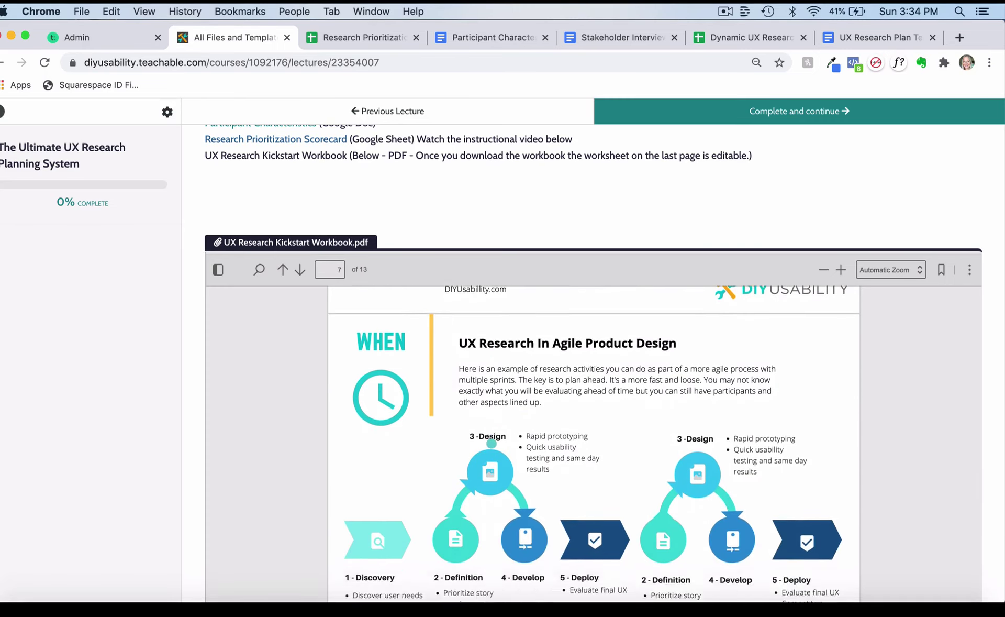
scroll(492, 443, down, 7)
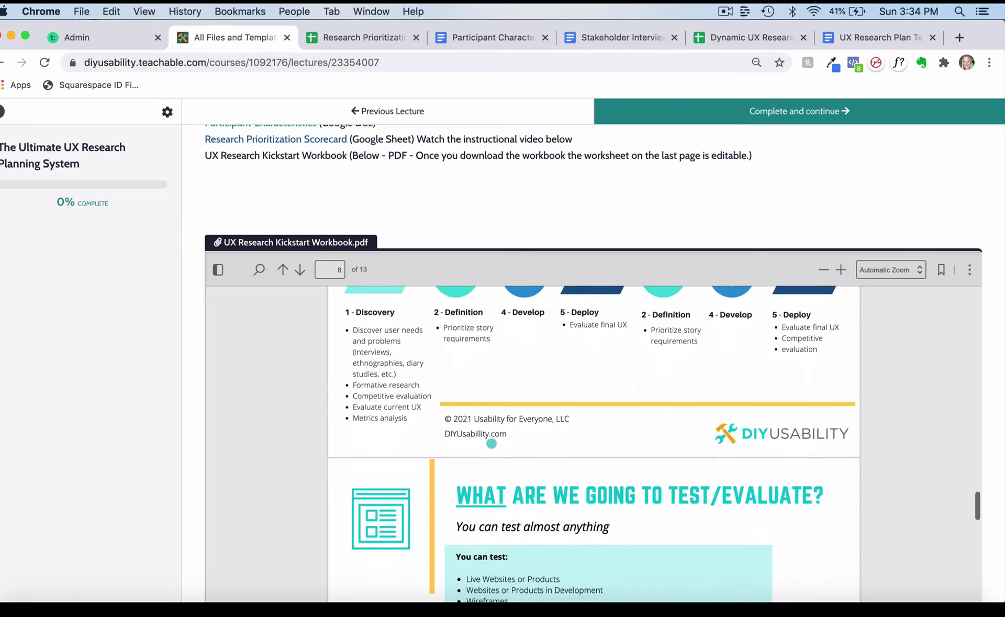
scroll(491, 443, down, 8)
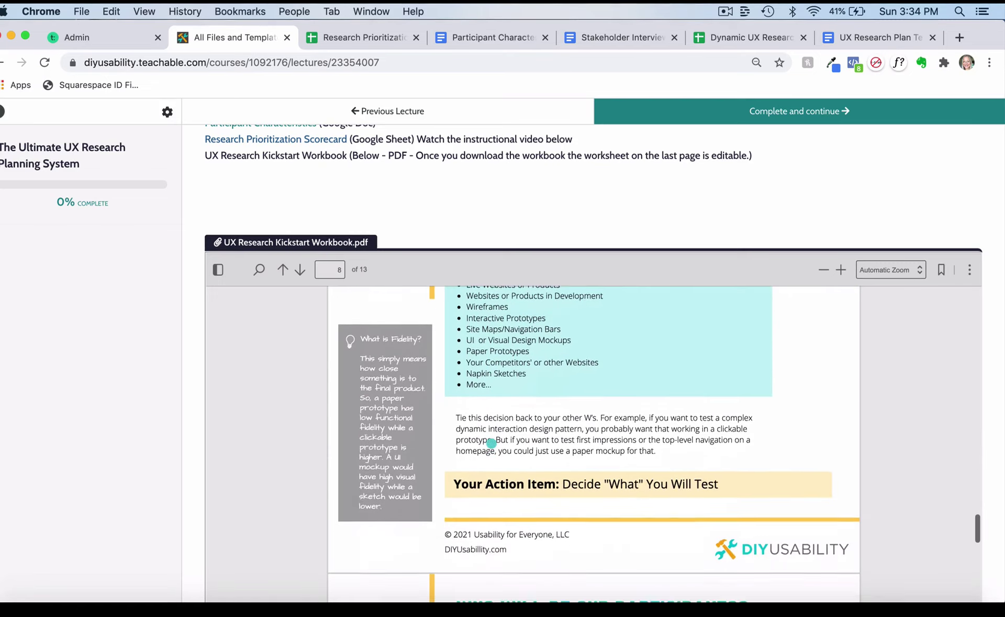
scroll(491, 443, down, 6)
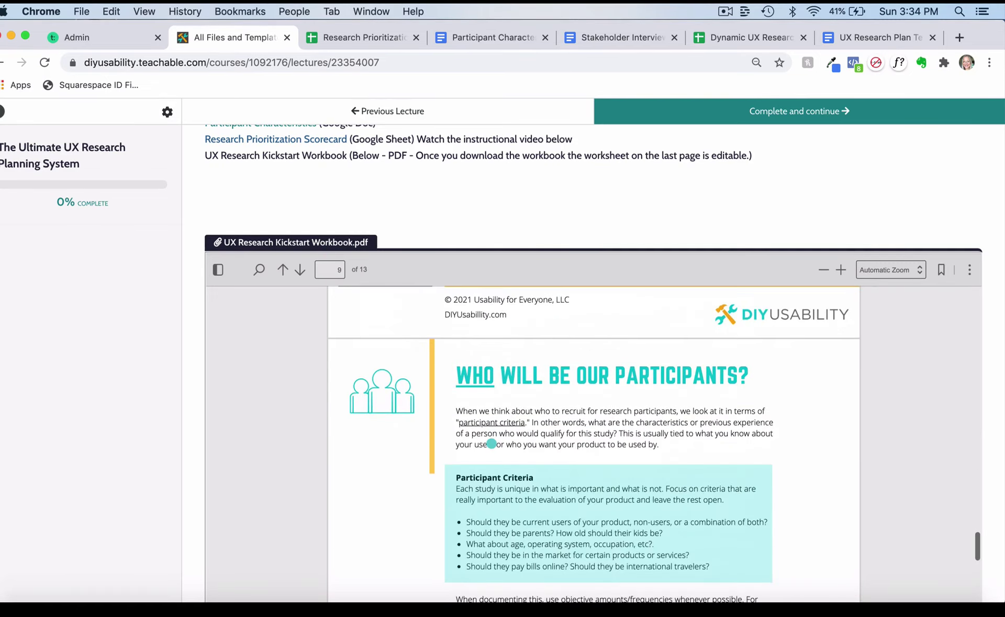
scroll(491, 443, down, 20)
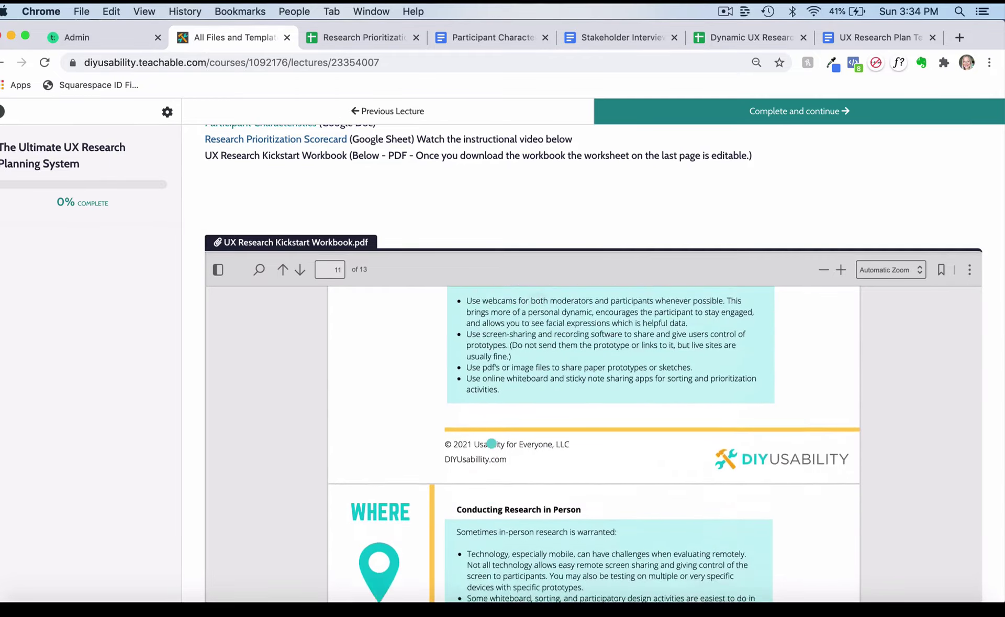
scroll(491, 443, down, 20)
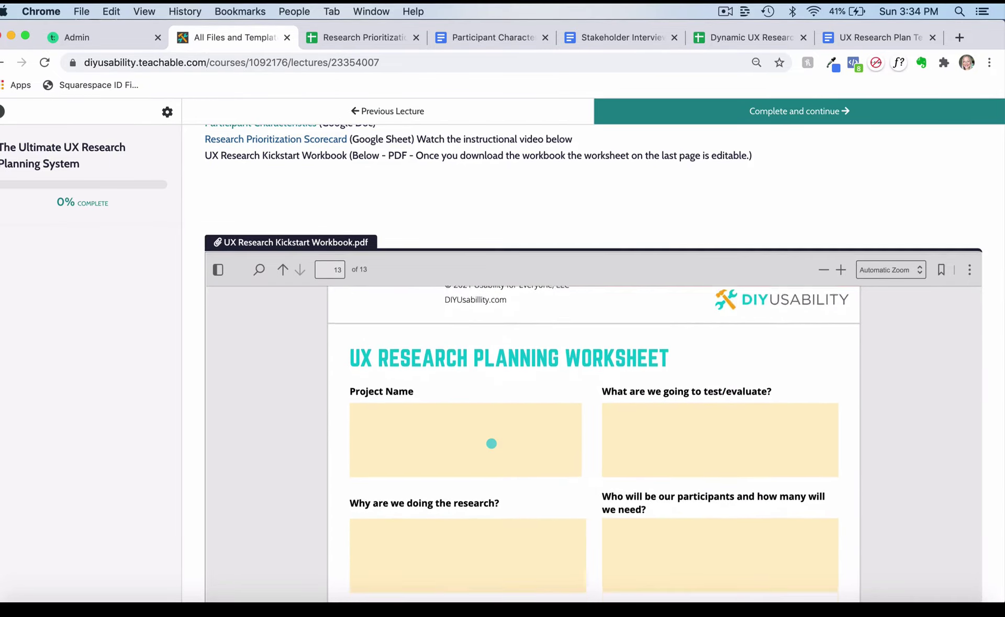
scroll(491, 443, down, 1)
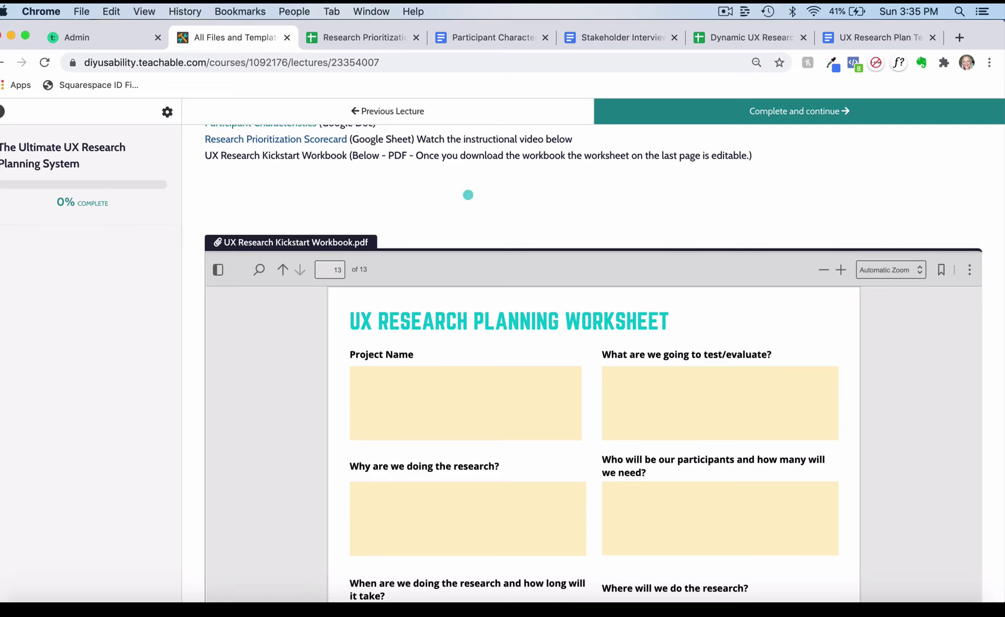
click(359, 38)
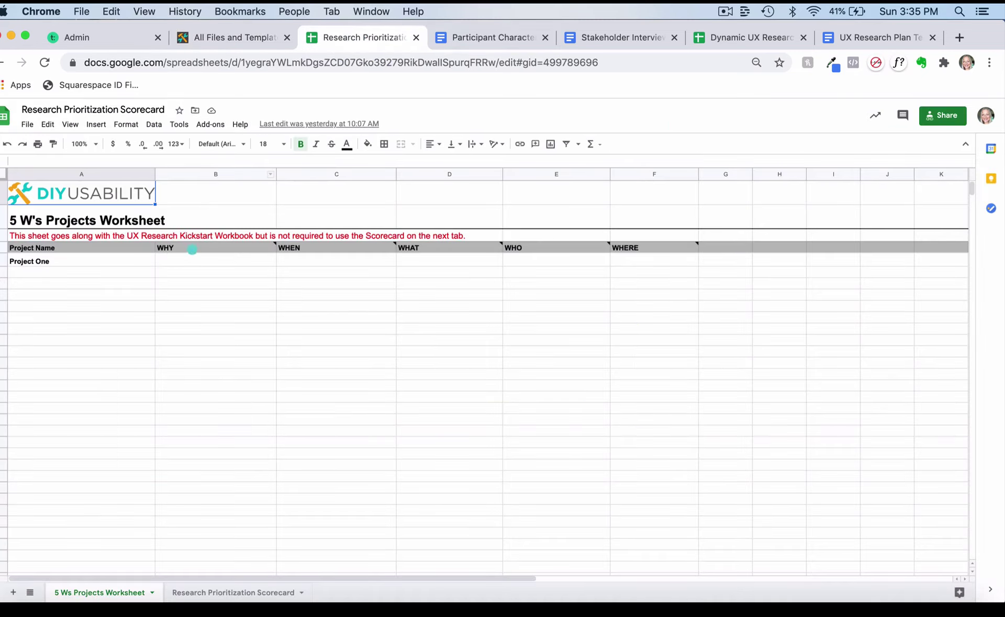
mouse_move(272, 246)
click(239, 592)
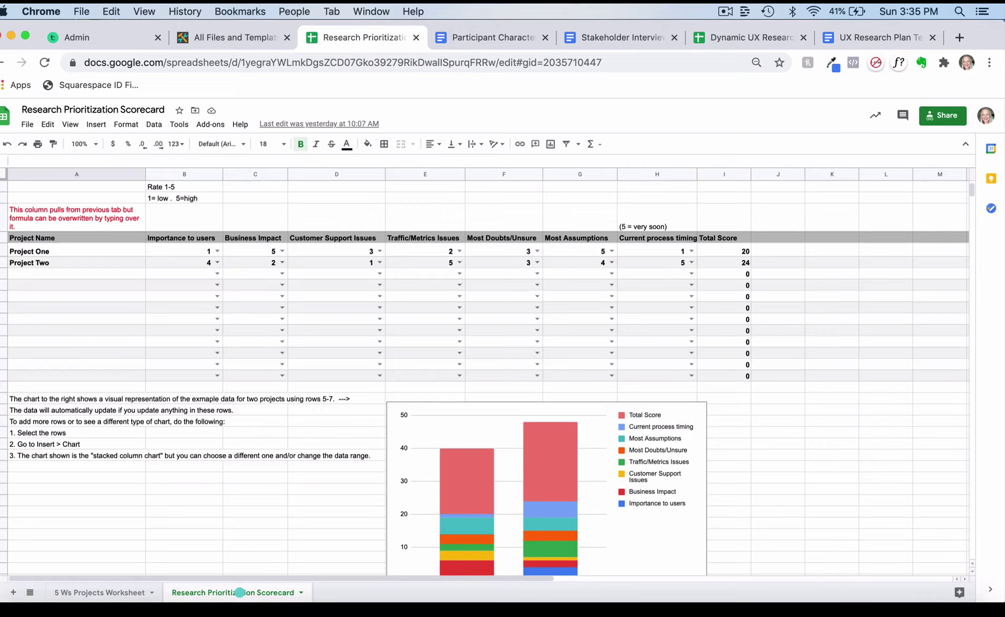
click(222, 36)
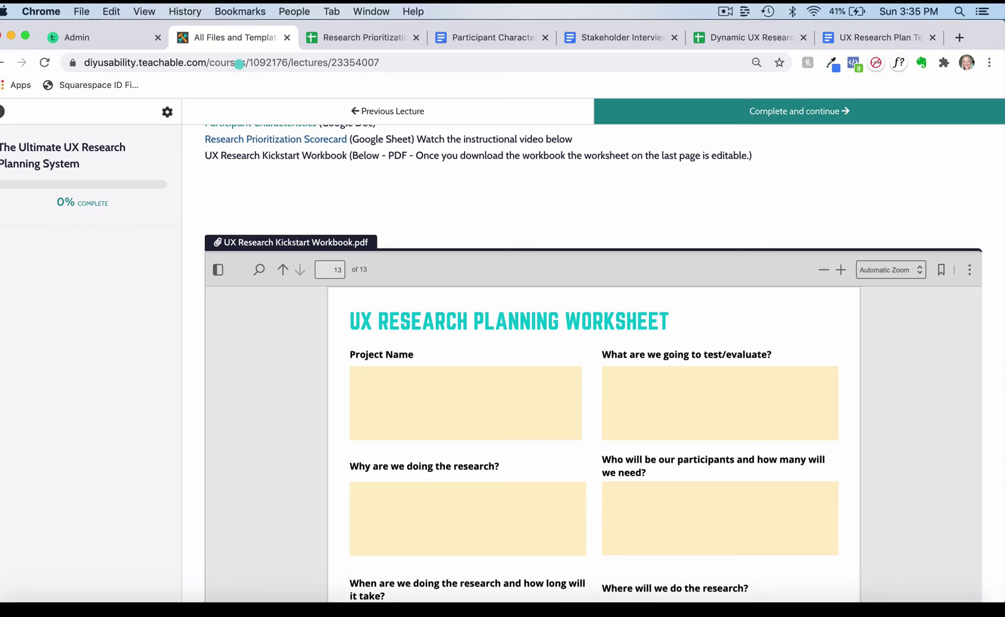
scroll(334, 216, up, 4)
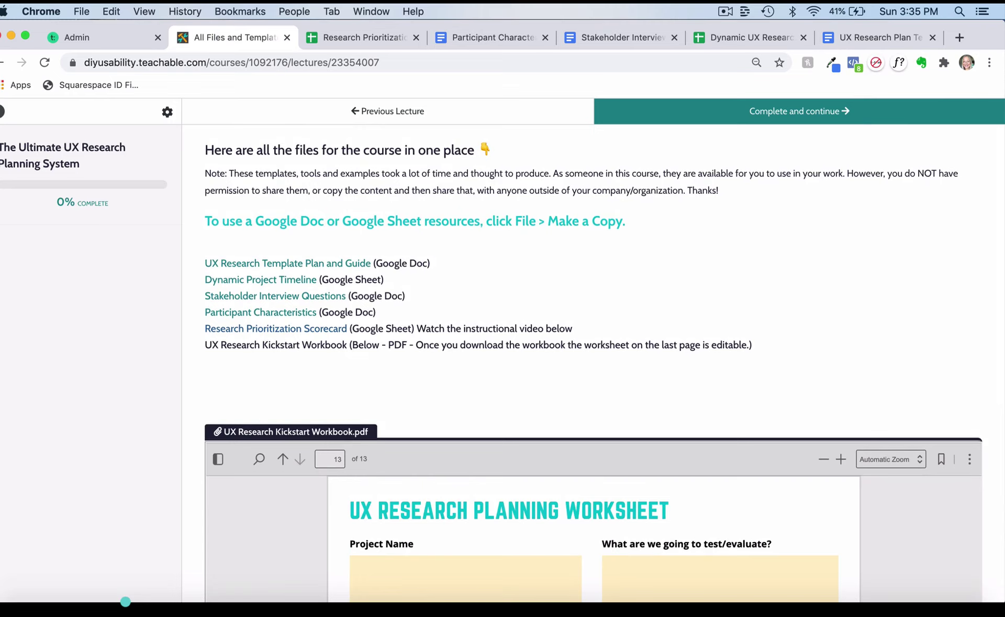
- Open the Live Q&A Schedule and Recordings lecture from the curriculum, then return to the curriculum
click(3, 111)
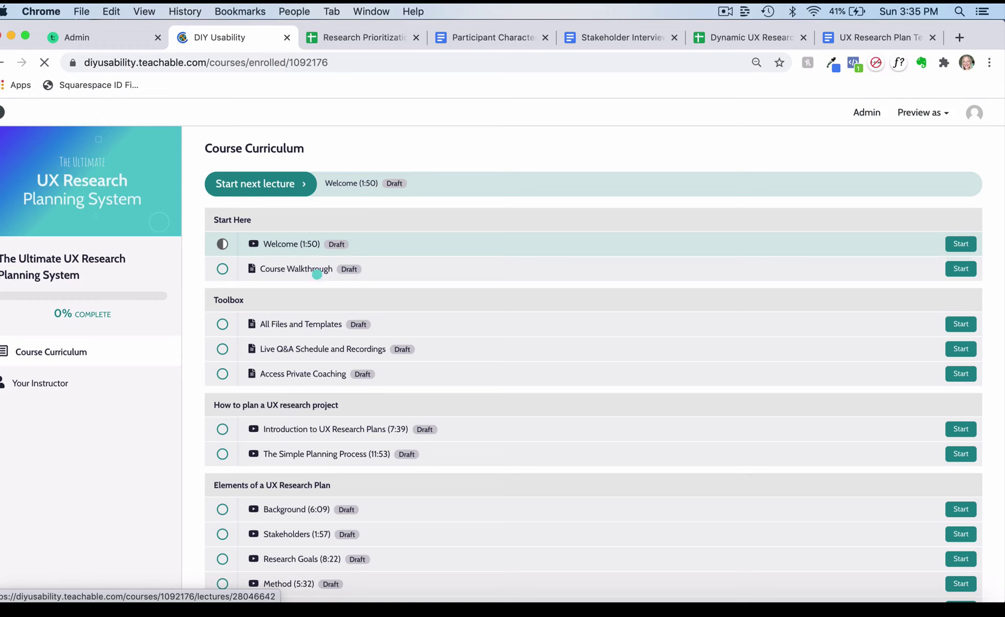
click(287, 349)
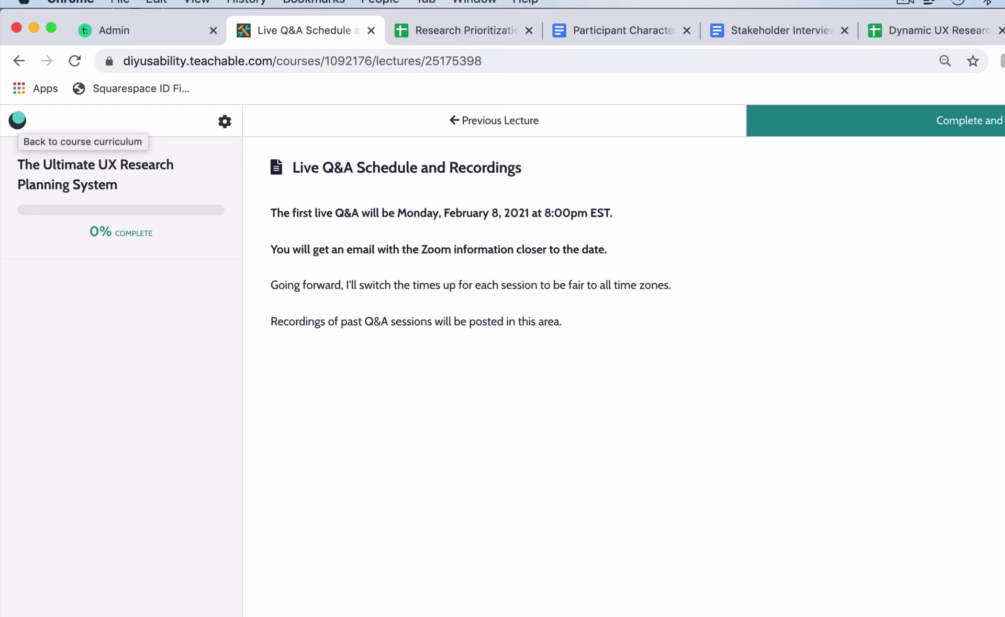
click(17, 120)
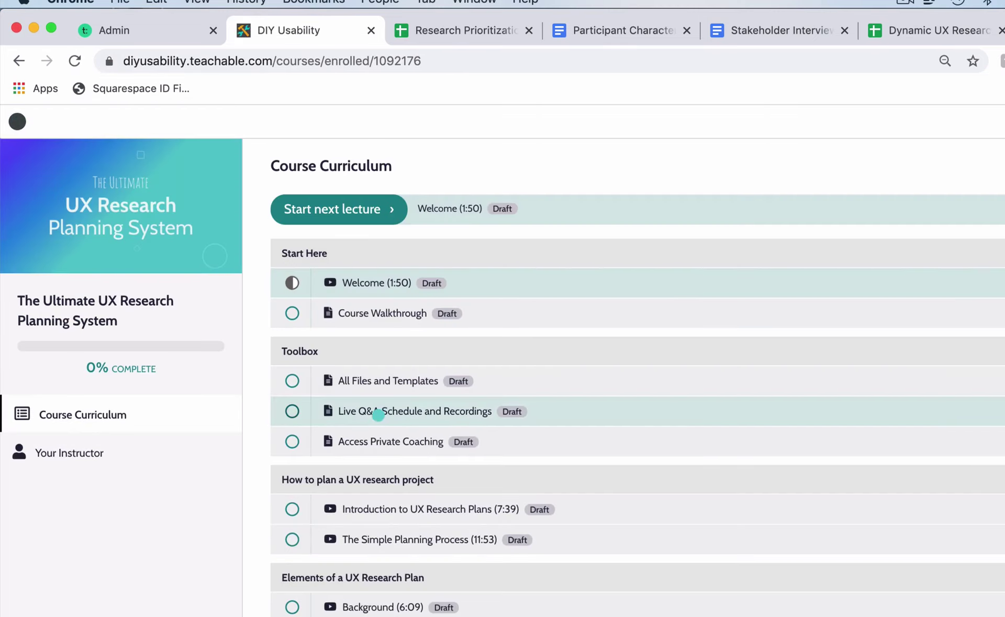
- Open the Access Private Coaching lecture and look over its $160/hr rates and request instructions
click(375, 443)
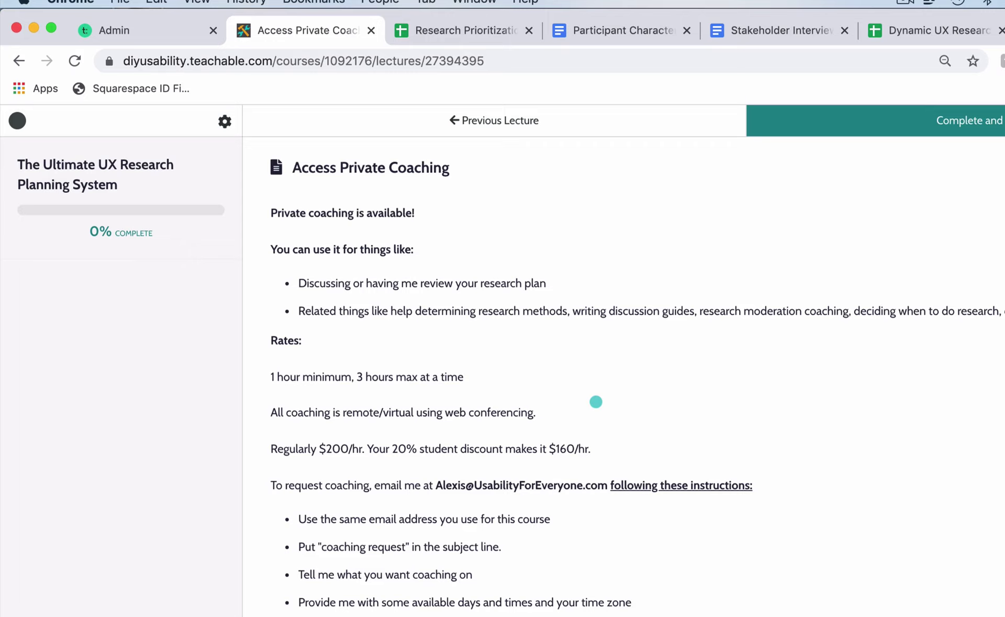
scroll(596, 402, down, 2)
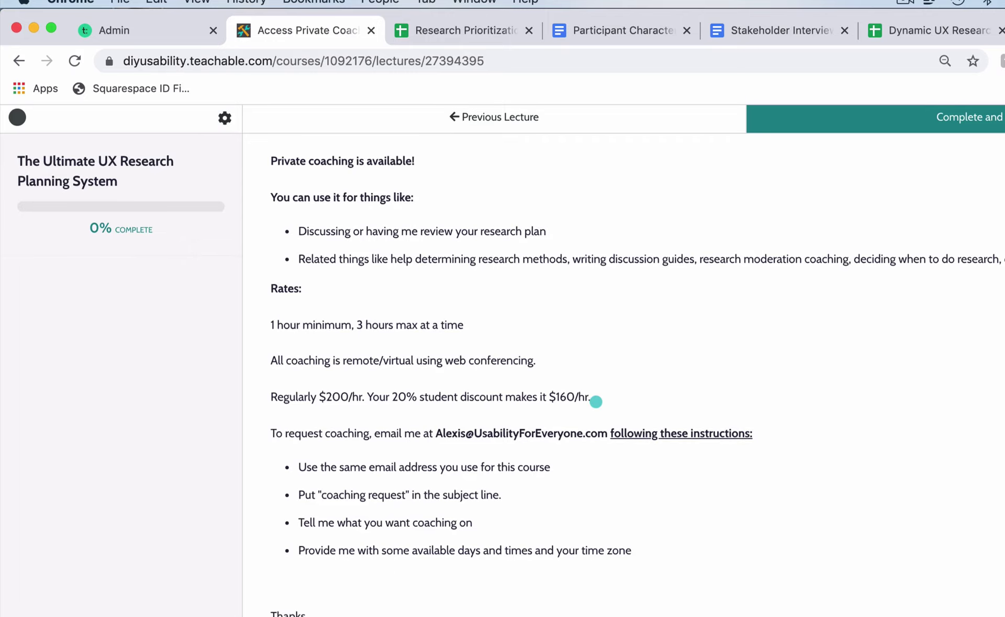
scroll(596, 402, up, 2)
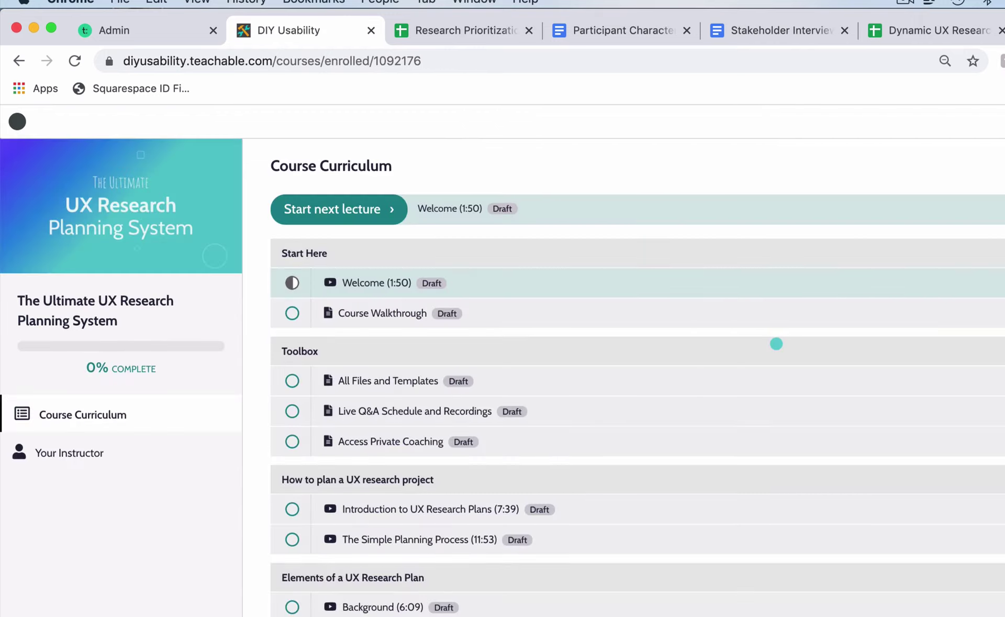
- View the Your Instructor bio, briefly highlighting the contact e-mail, then return to Course Curriculum
click(79, 452)
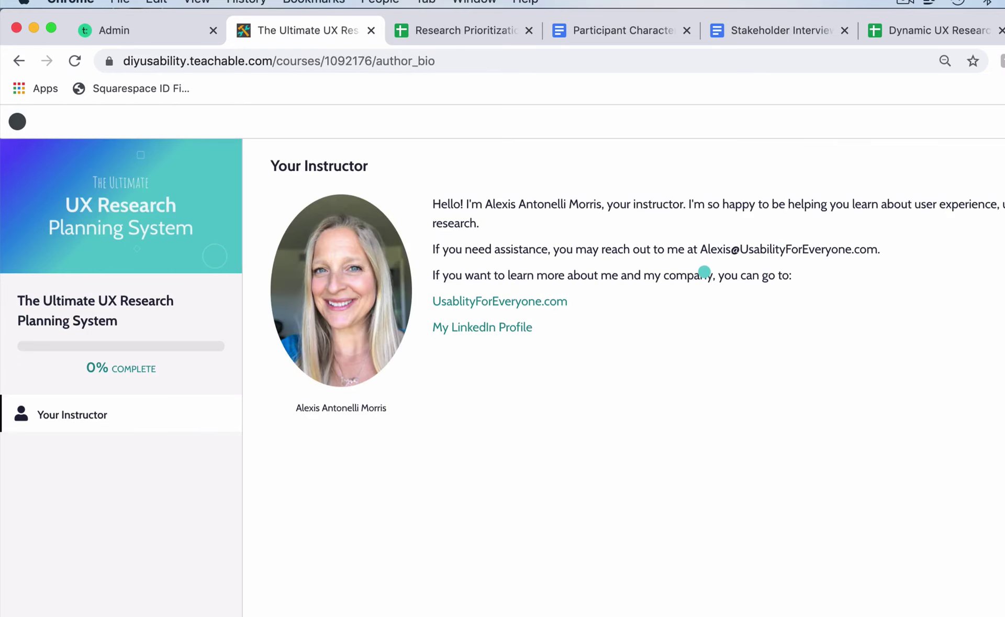
drag(701, 249, 880, 251)
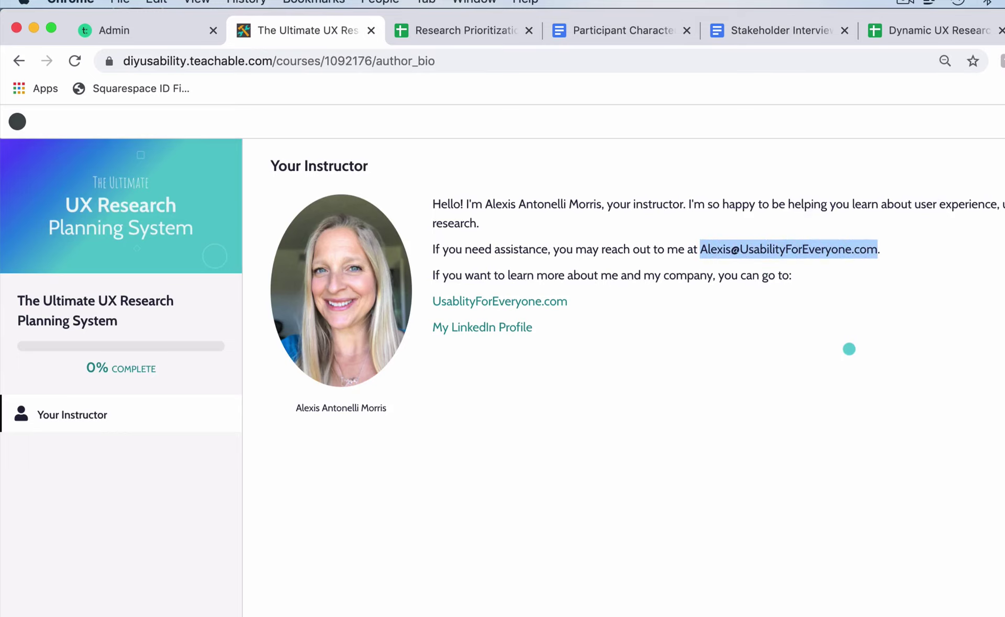
click(849, 349)
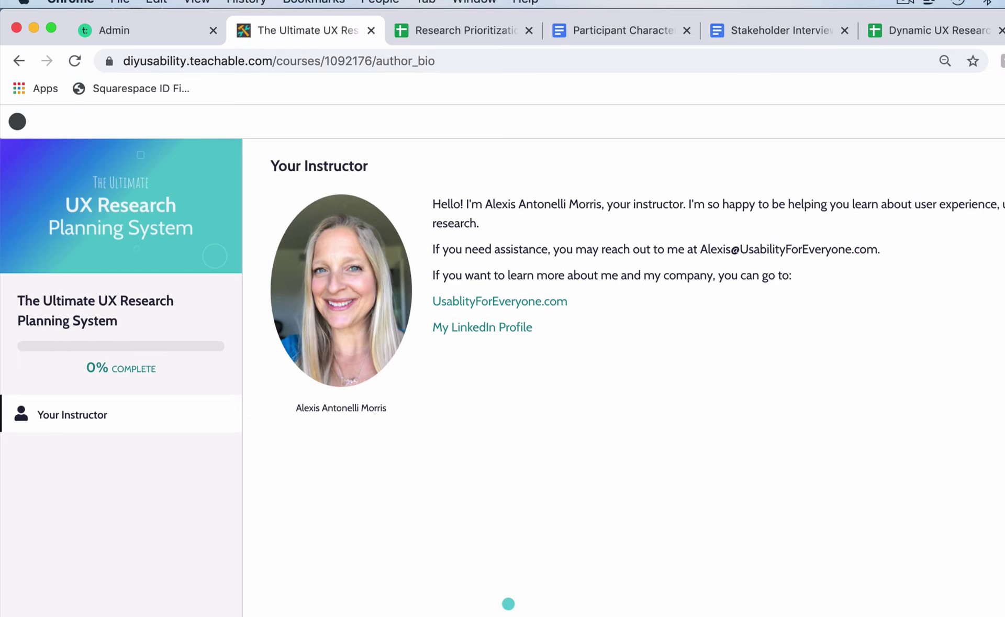
click(19, 61)
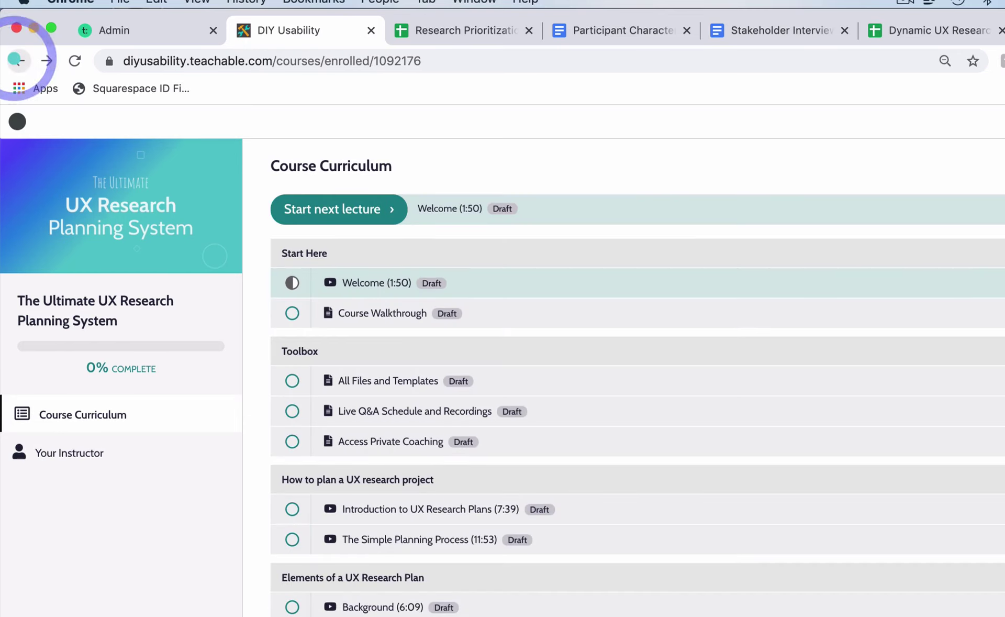